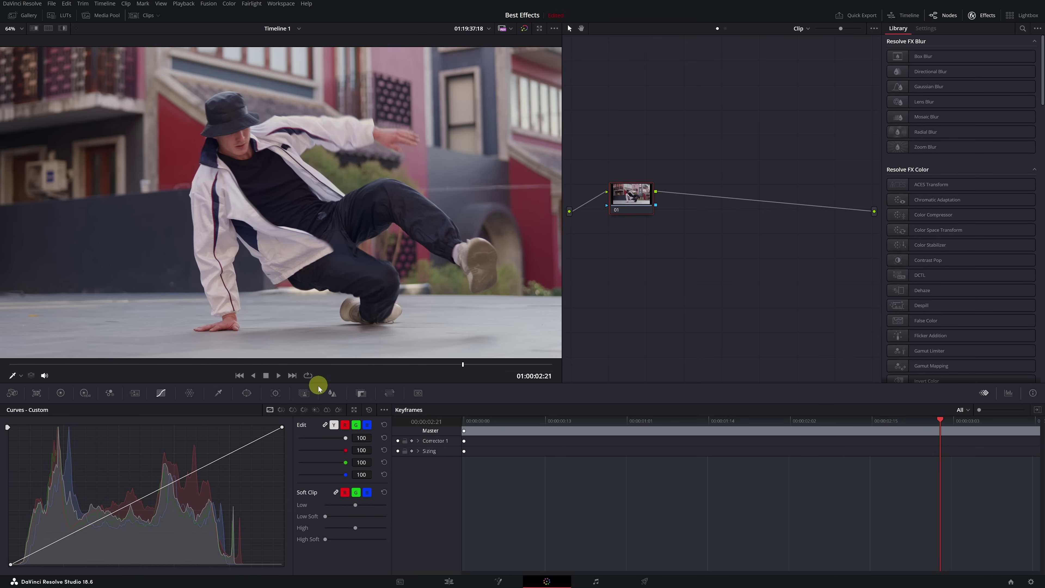
- Draw a Magic Mask stroke over the breakdancer, from his hand across the torso to his hat
left_click(305, 395)
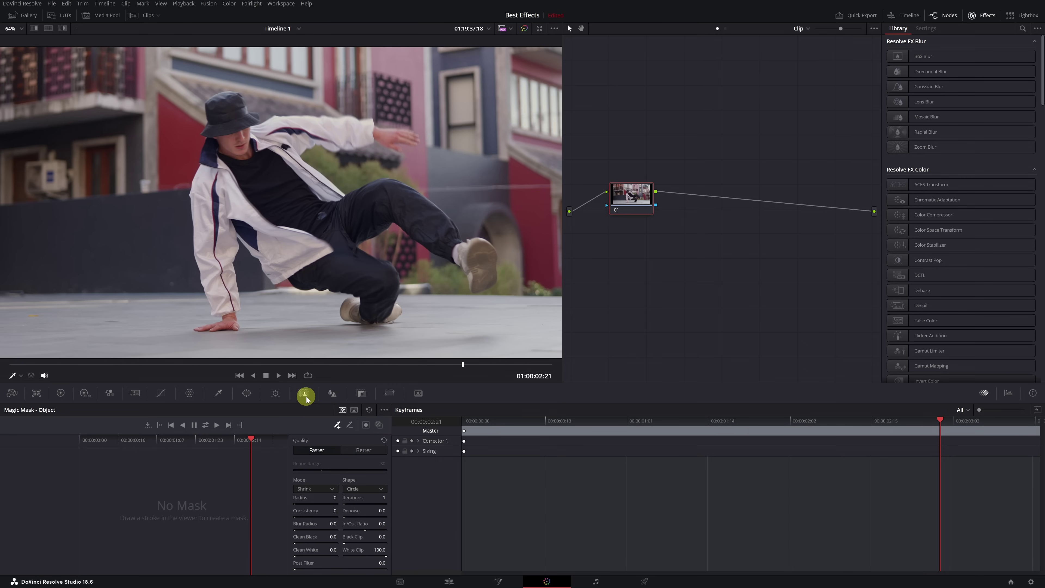
left_click(337, 426)
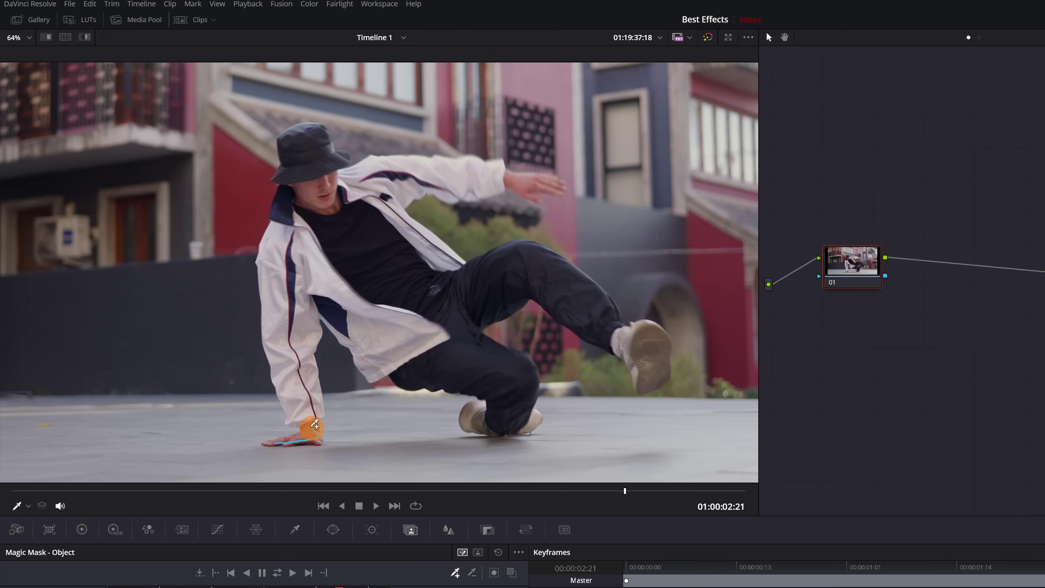
mouse_move(302, 416)
left_mouse_down()
mouse_move(270, 276)
mouse_move(287, 149)
mouse_move(305, 129)
mouse_move(353, 171)
mouse_move(490, 163)
mouse_move(533, 181)
mouse_move(414, 181)
mouse_move(398, 218)
mouse_move(444, 255)
mouse_move(527, 250)
mouse_move(638, 324)
mouse_move(653, 376)
mouse_move(582, 313)
mouse_move(464, 318)
mouse_move(522, 365)
mouse_move(523, 417)
mouse_move(480, 425)
mouse_move(471, 384)
mouse_move(382, 361)
mouse_move(356, 332)
left_mouse_up()
mouse_move(302, 251)
left_mouse_down()
mouse_move(443, 310)
mouse_move(354, 320)
left_mouse_up()
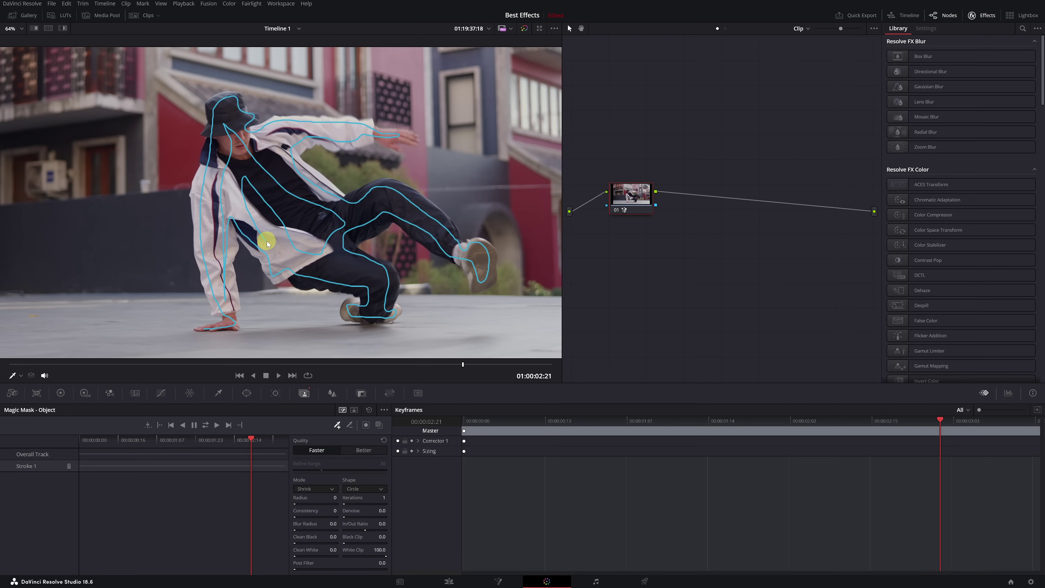
- Show the mask as a red overlay, zoom in, and subtract background around the raised hand and edges
left_click(379, 426)
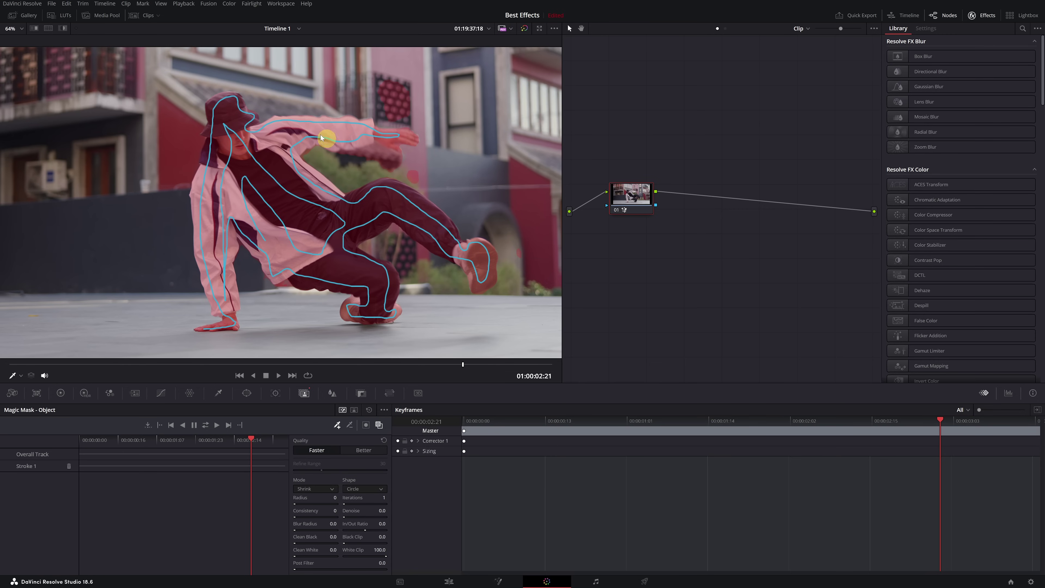
scroll(287, 225, "up", 8)
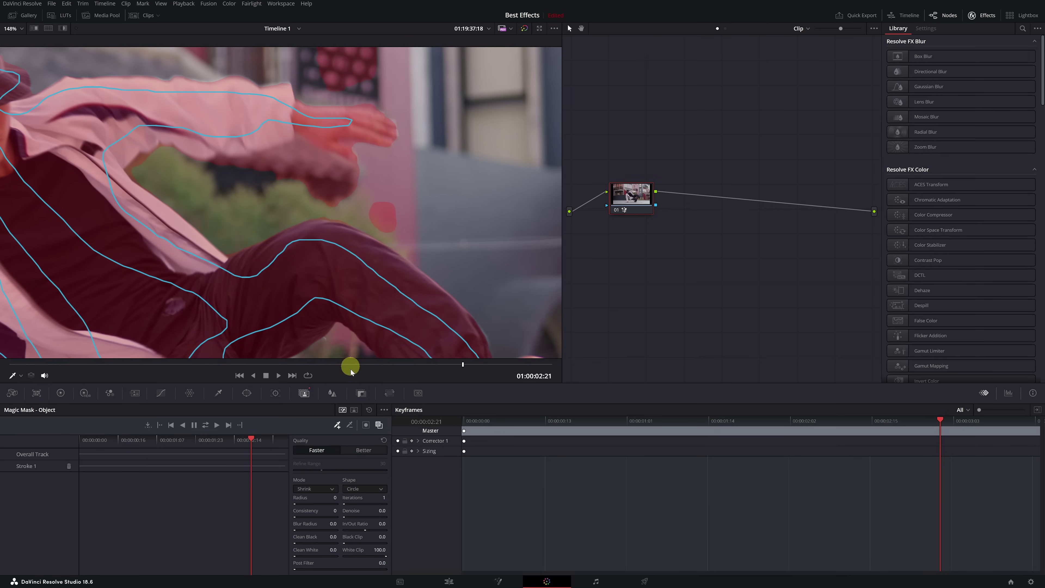
left_click(349, 426)
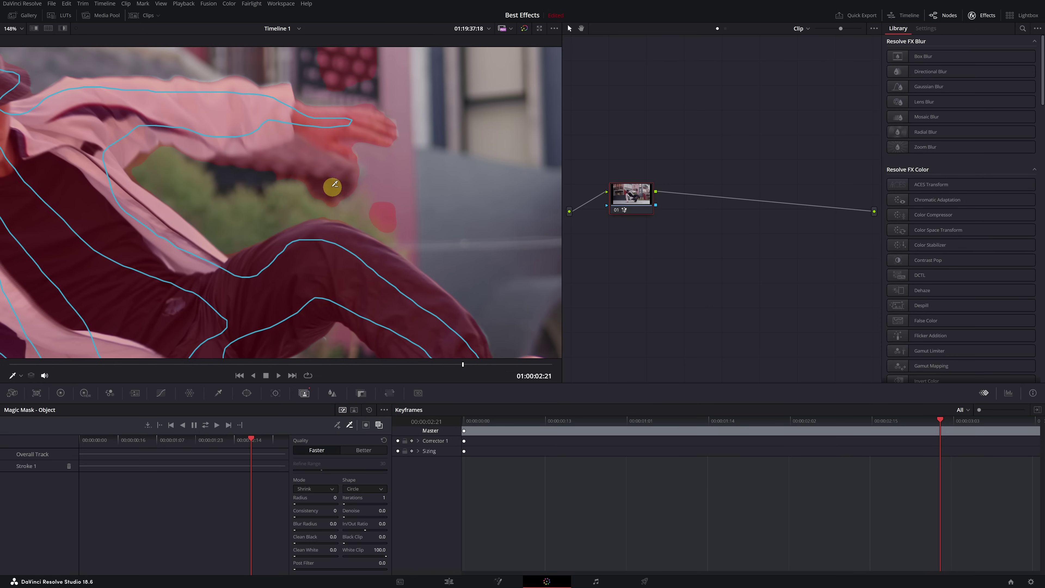
left_click_drag(366, 174, 243, 165)
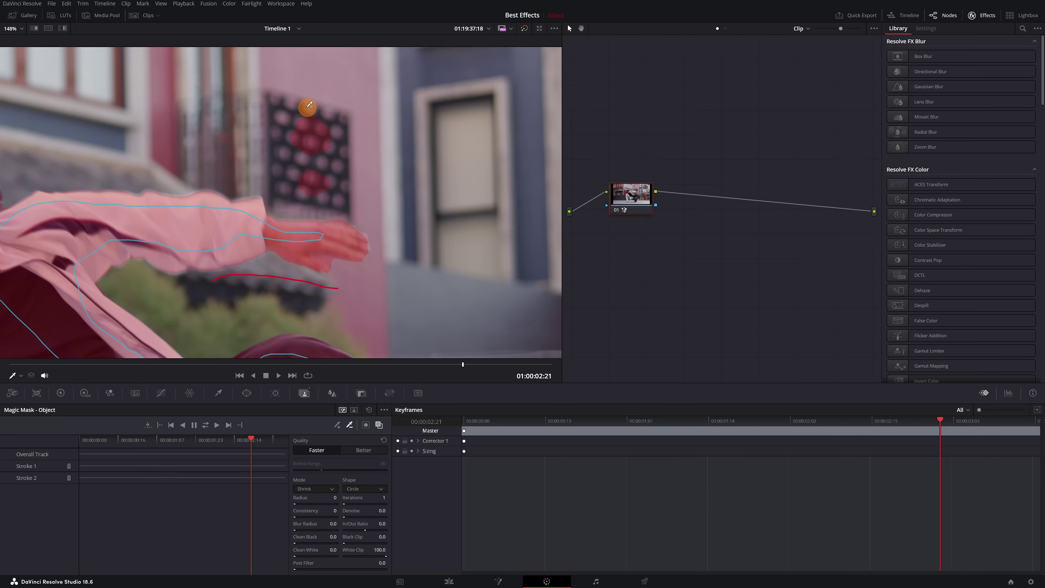
left_click_drag(307, 107, 309, 192)
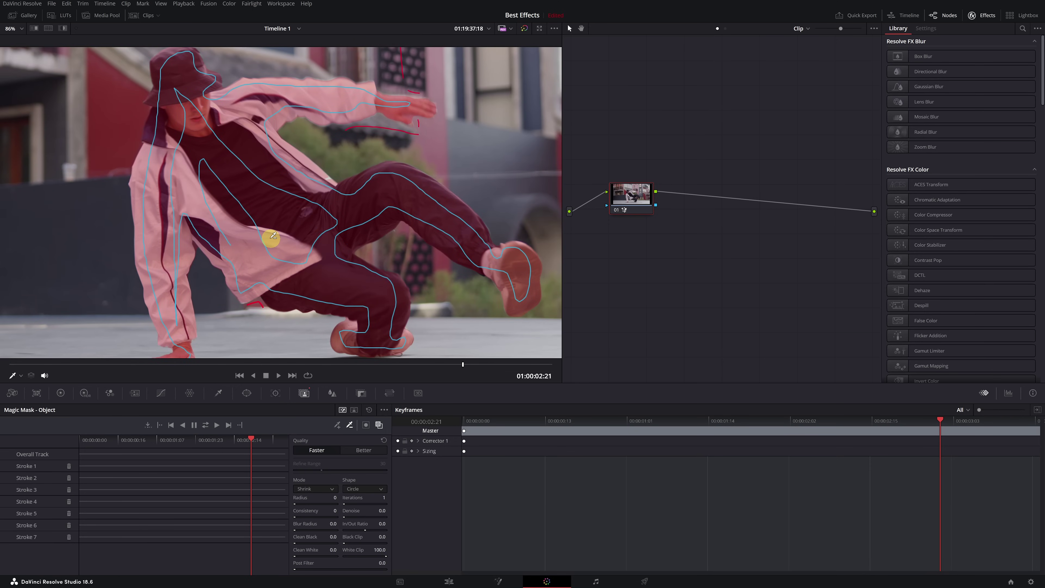
- Set the Magic Mask quality to Better and zoom back out to view the whole dancer
scroll(273, 236, "down", 2)
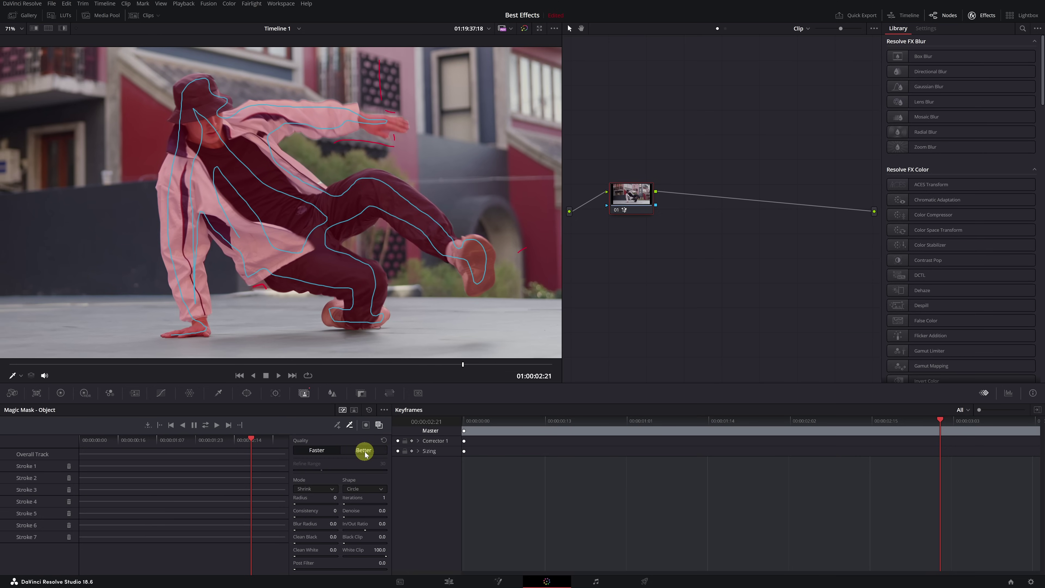
scroll(407, 115, "up", 5)
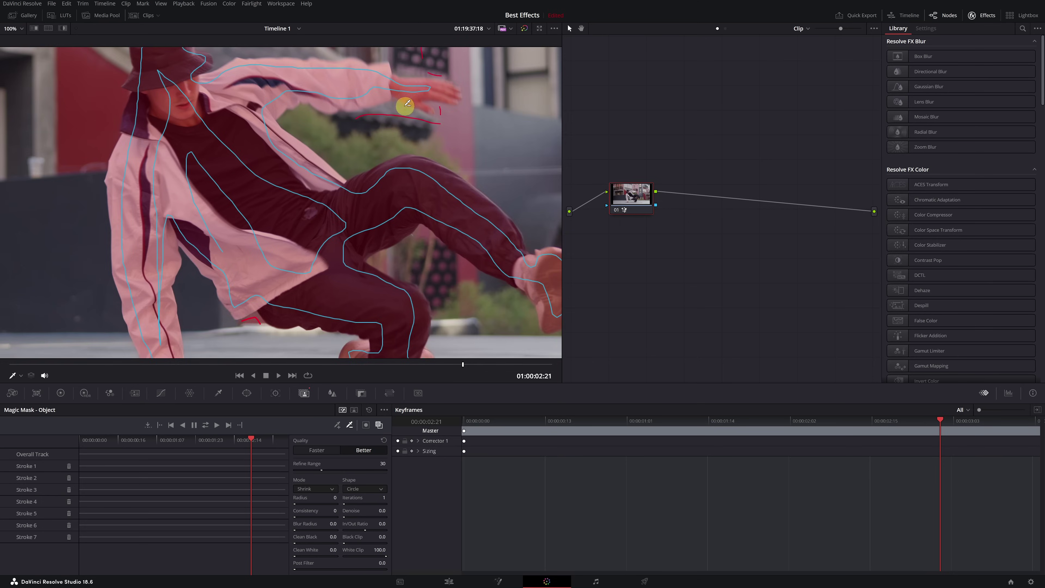
scroll(313, 284, "up", 3)
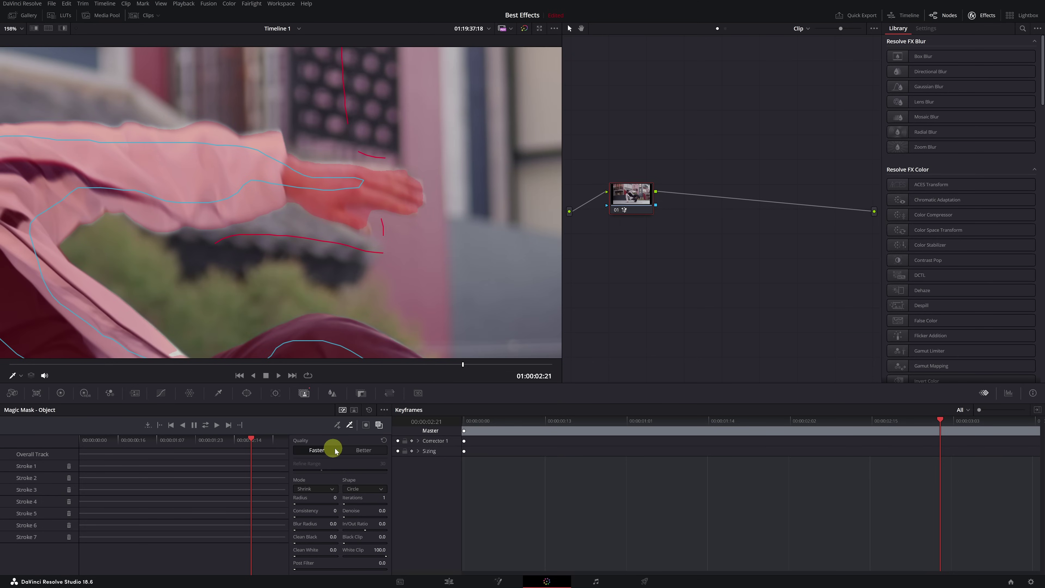
left_click(365, 451)
scroll(233, 234, "down", 6)
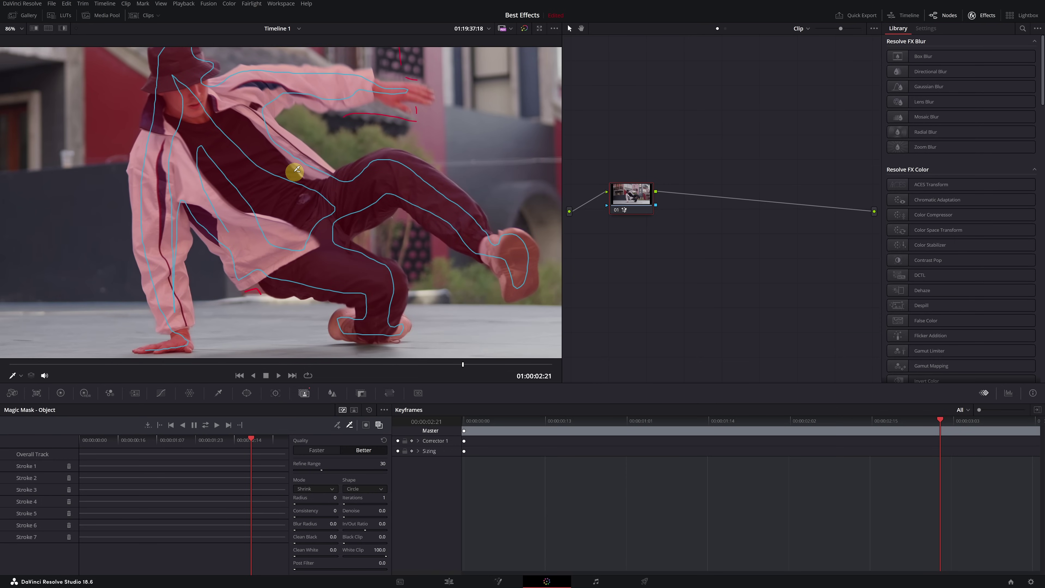
scroll(293, 169, "down", 2)
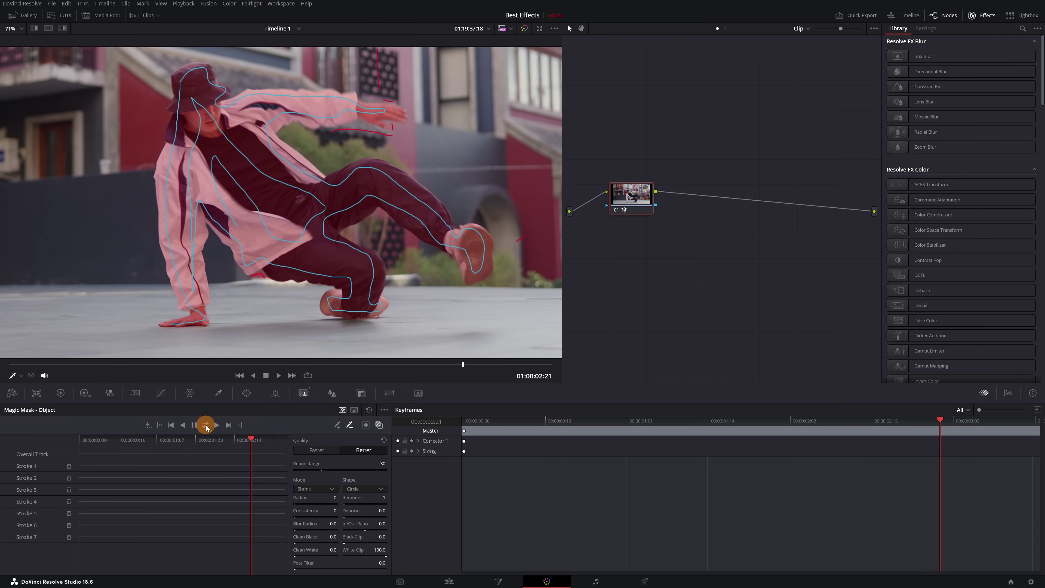
- Track the dancer's mask forward and backward, scrub to check it, then turn the red overlay off
left_click(206, 425)
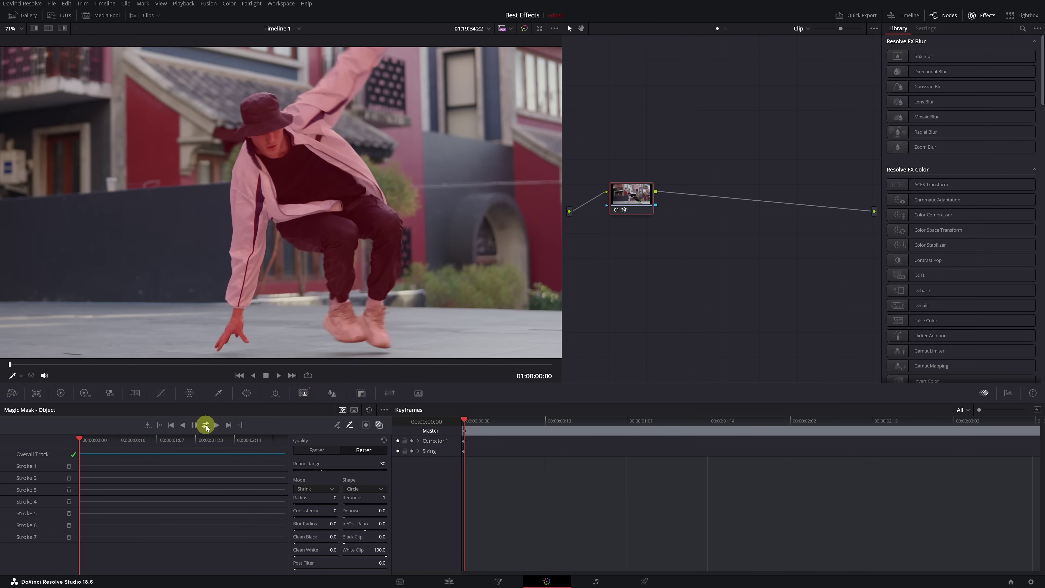
left_click_drag(140, 348, 423, 357)
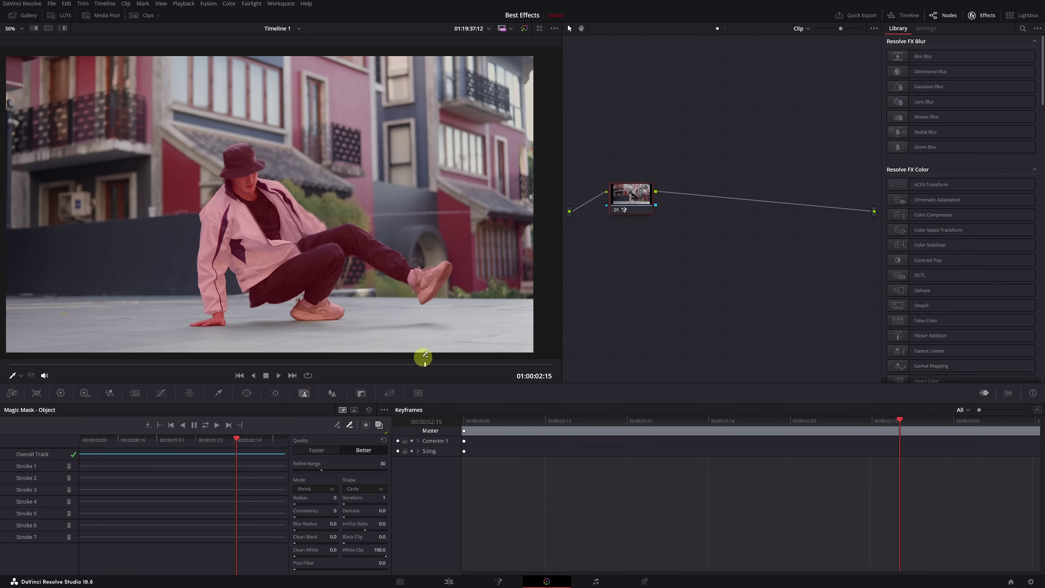
left_click(379, 426)
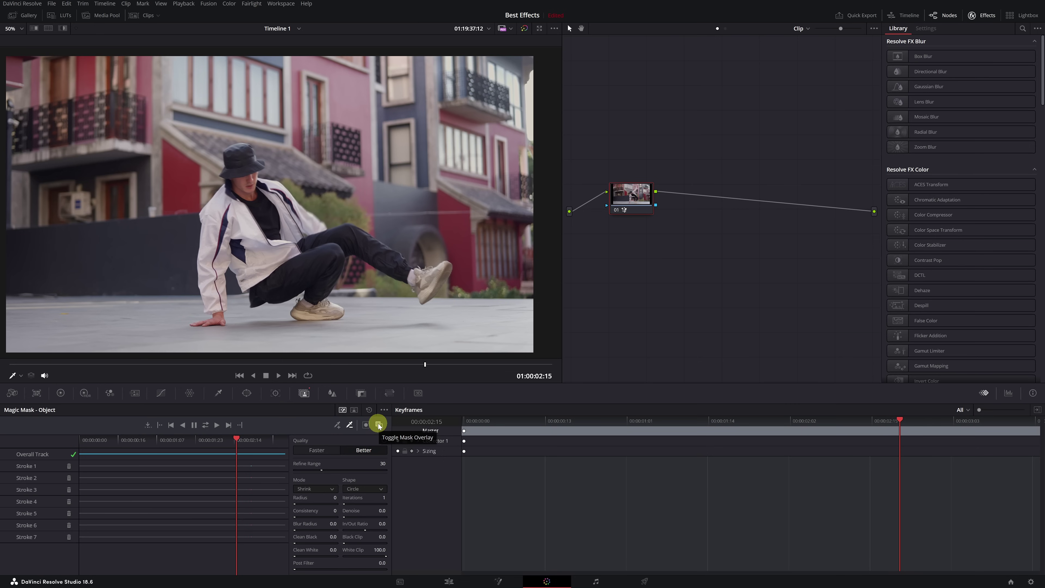
- Test and reset the curves on the masked dancer, then drop Saturation to 0 in the Color Wheels
left_click(161, 394)
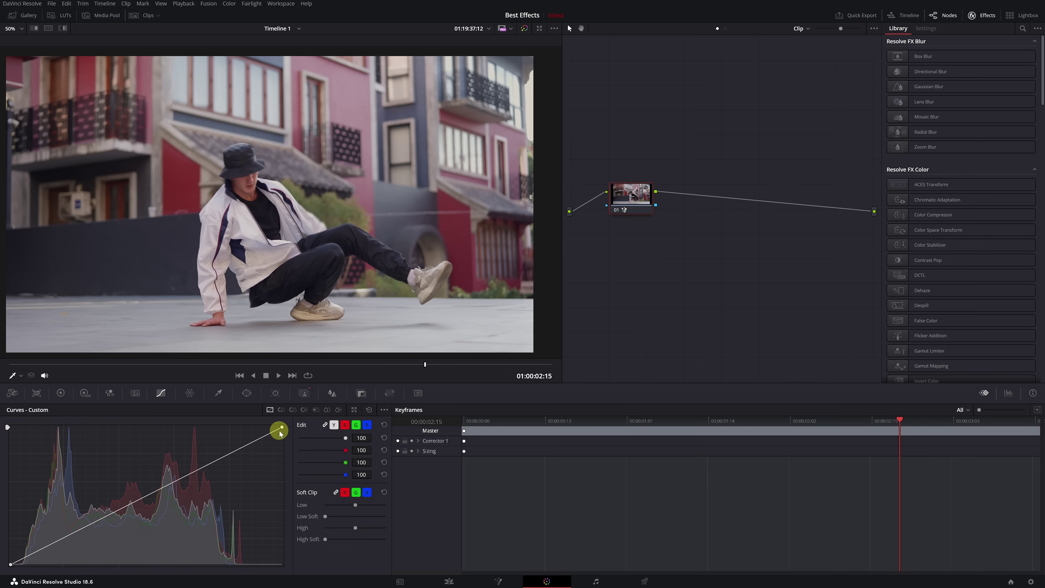
mouse_move(282, 427)
left_mouse_down()
mouse_move(158, 419)
mouse_move(283, 425)
left_mouse_up()
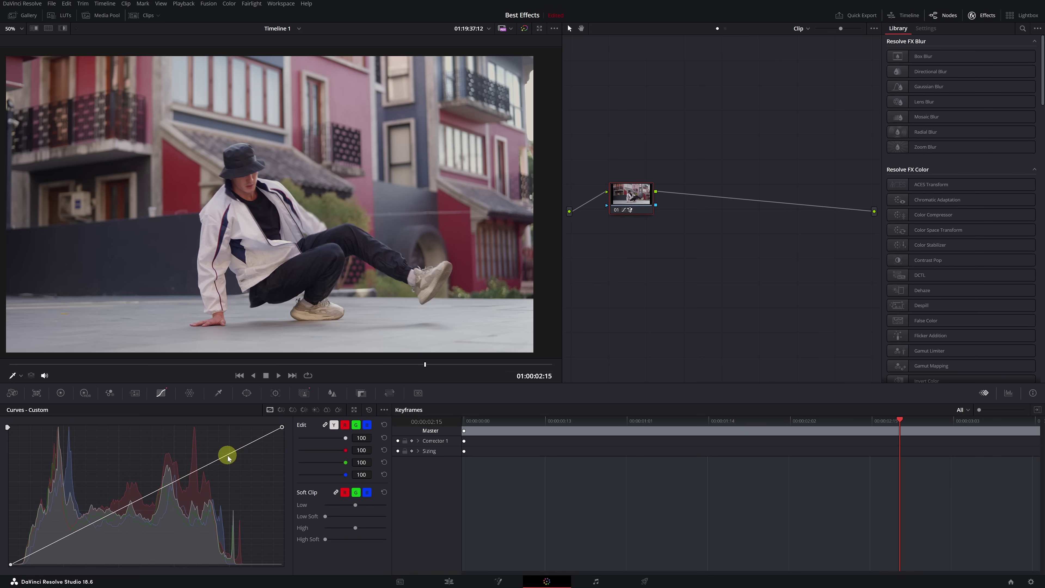
mouse_move(226, 455)
left_mouse_down()
mouse_move(179, 439)
mouse_move(242, 521)
mouse_move(194, 462)
mouse_move(215, 483)
mouse_move(198, 450)
mouse_move(207, 462)
left_mouse_up()
left_click_drag(69, 533, 89, 525)
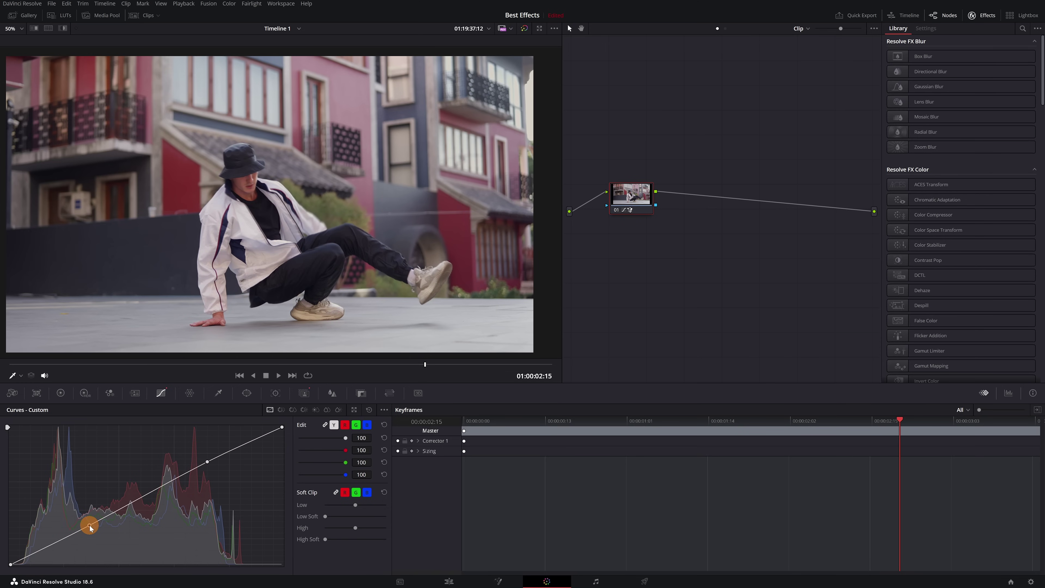
left_click(368, 411)
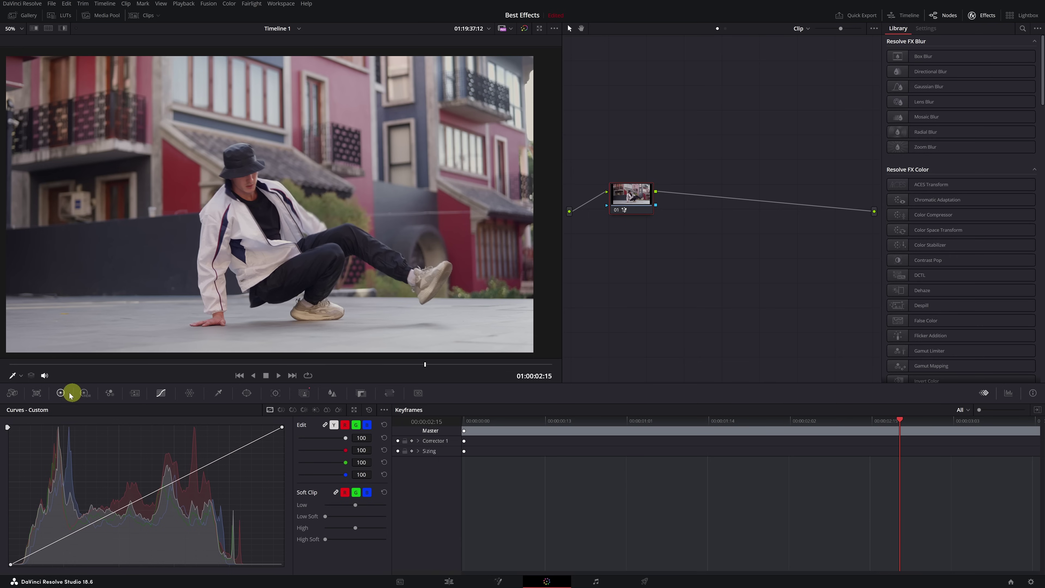
left_click(56, 394)
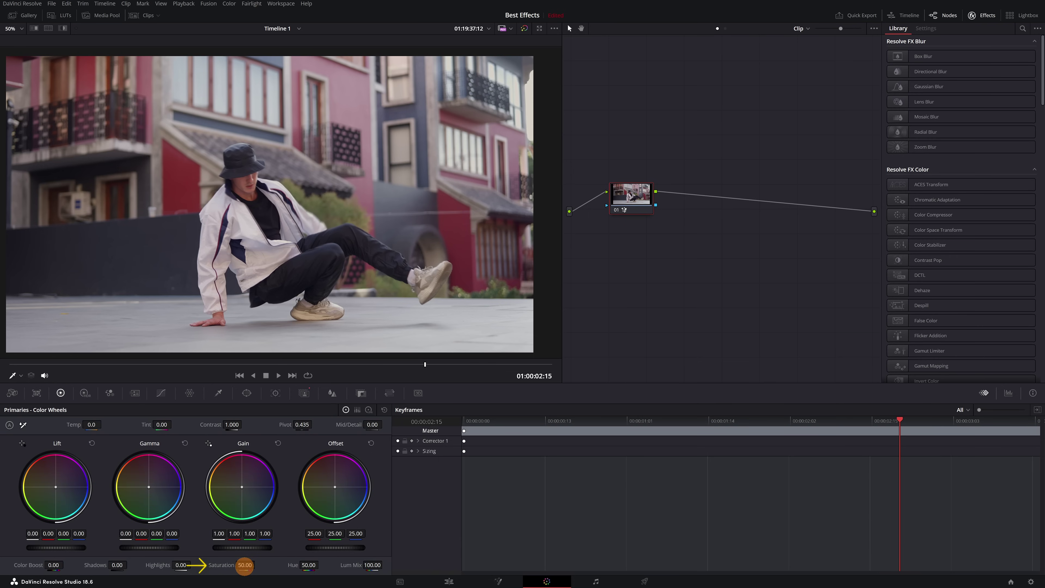
left_click_drag(190, 564, 108, 562)
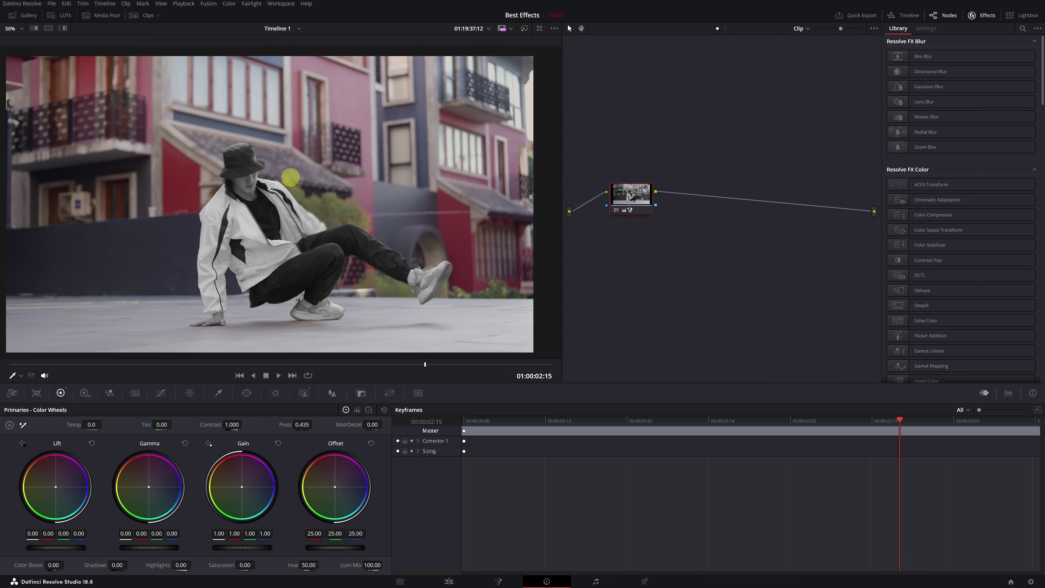
- Reopen Magic Mask and shift the magenta sauce bottle to blue-purple with the Hue vs Saturation warper
left_click(305, 393)
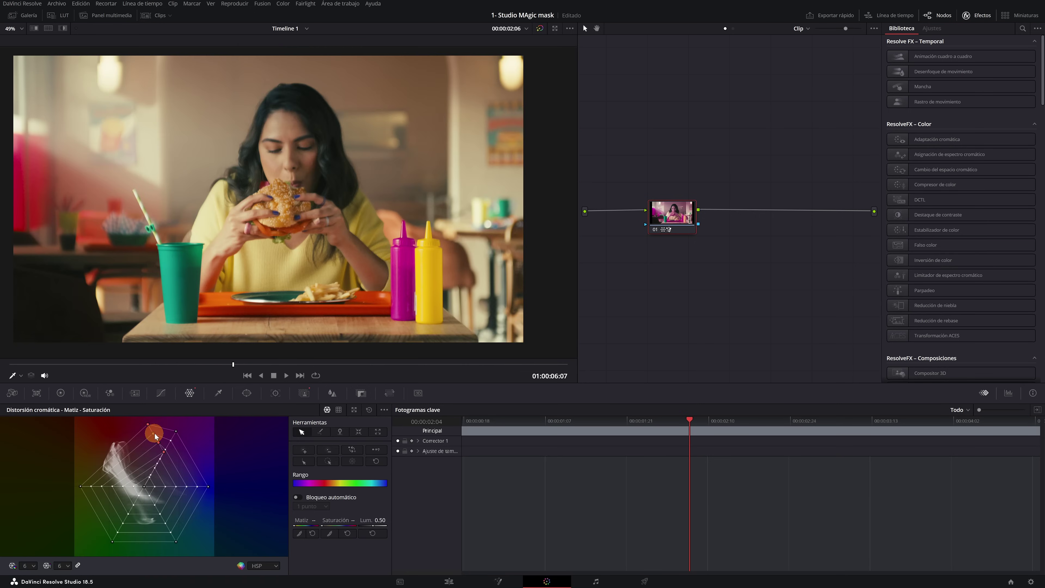
left_click_drag(154, 434, 180, 494)
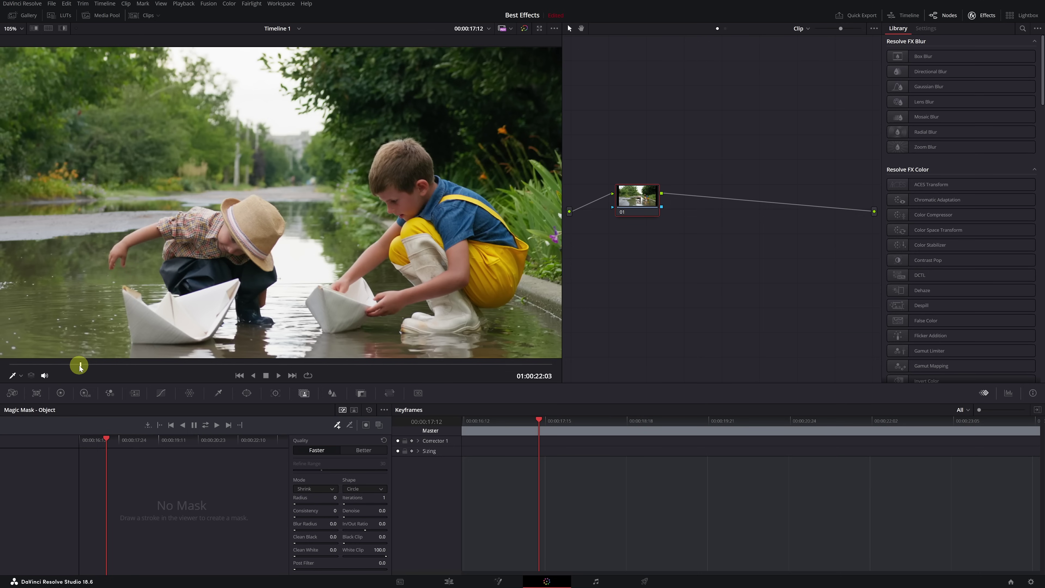
- On a later frame, stroke the boy in yellow overalls and subtract the paper boat from his mask
left_click_drag(79, 367, 154, 366)
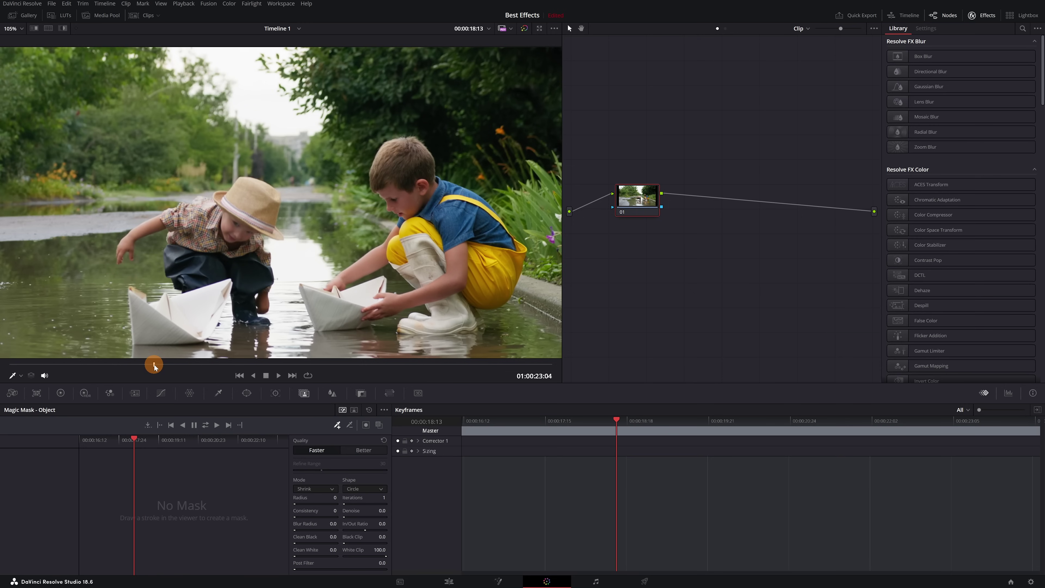
mouse_move(336, 283)
left_mouse_down()
mouse_move(356, 273)
mouse_move(388, 205)
mouse_move(436, 179)
mouse_move(451, 219)
mouse_move(379, 284)
mouse_move(369, 309)
mouse_move(417, 320)
mouse_move(415, 205)
left_mouse_up()
left_click(350, 424)
mouse_move(367, 279)
left_mouse_down()
mouse_move(385, 272)
mouse_move(398, 284)
left_mouse_up()
left_click_drag(410, 311, 423, 310)
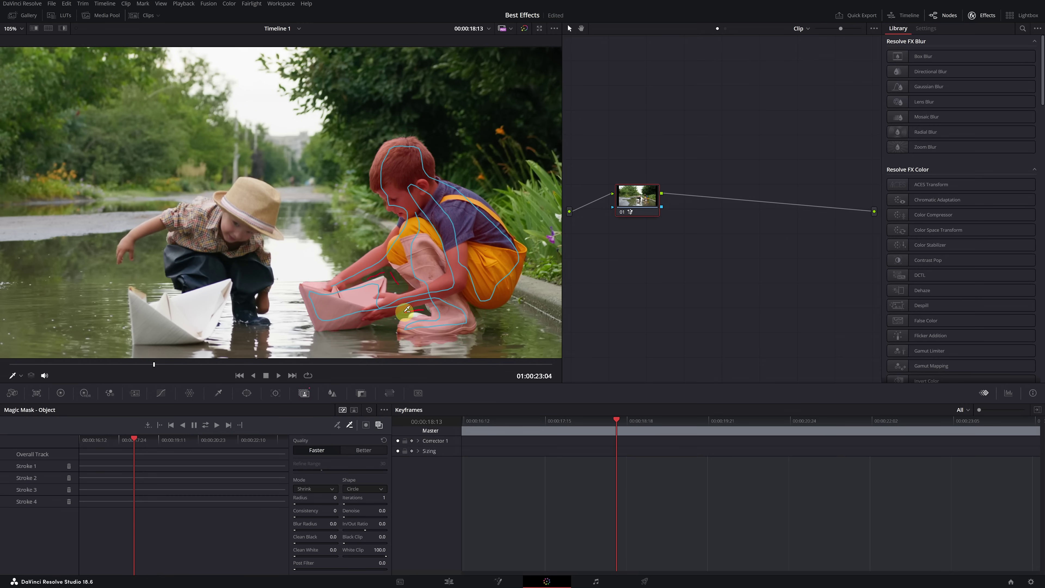
- Set the boy's mask quality to Better, track it through the clip, and hide the overlay
left_click(363, 449)
left_click(205, 424)
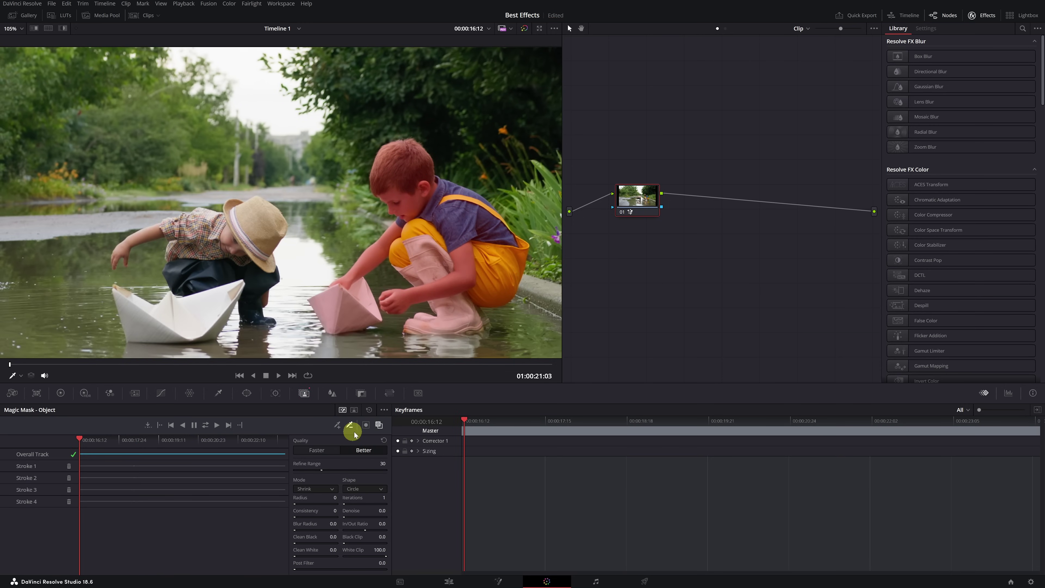
left_click(378, 426)
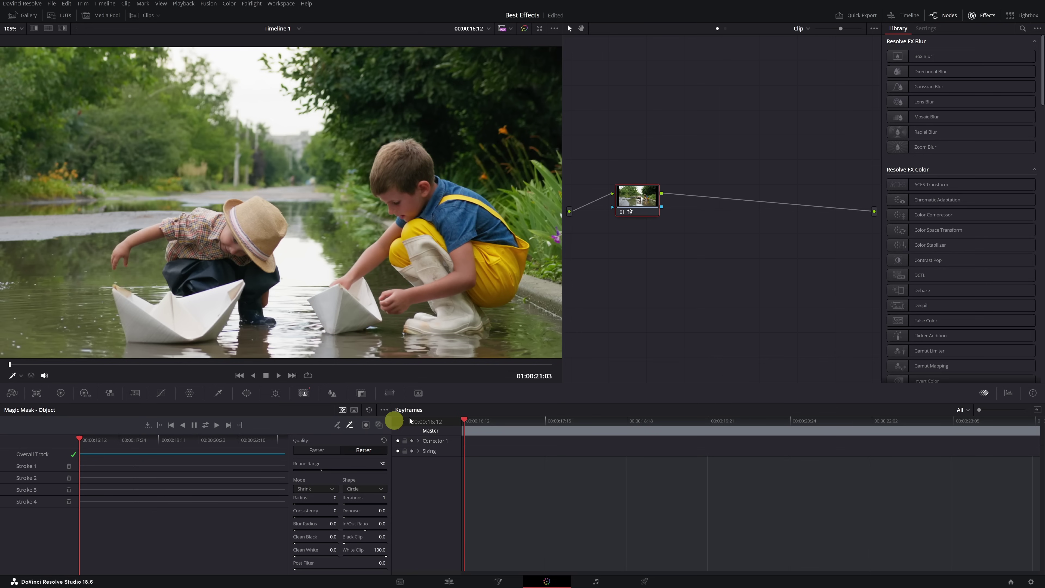
- Add an alpha output to the node graph and wire the node's key into it to cut out the boy
right_click(699, 264)
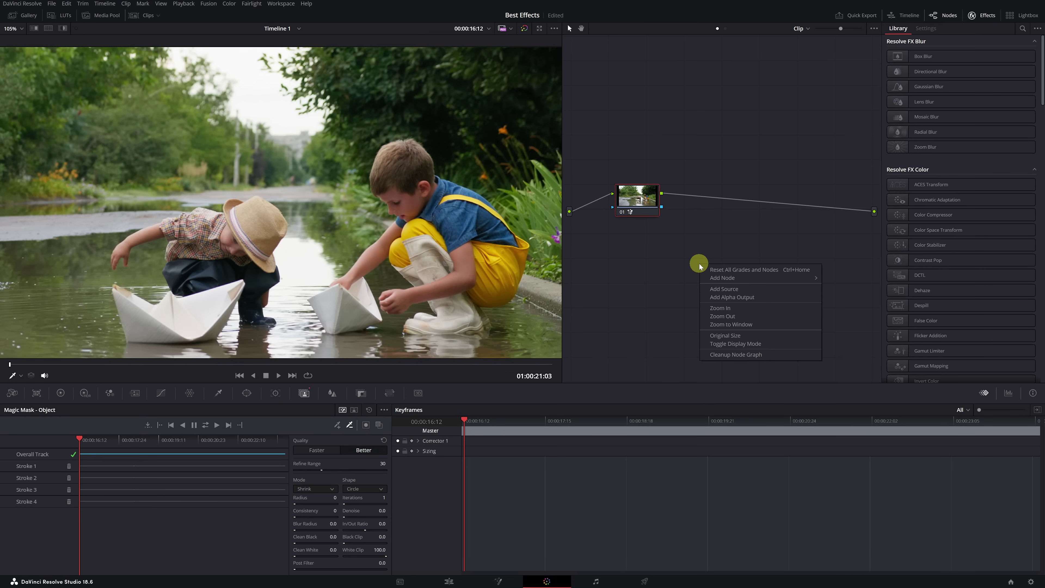
left_click(722, 298)
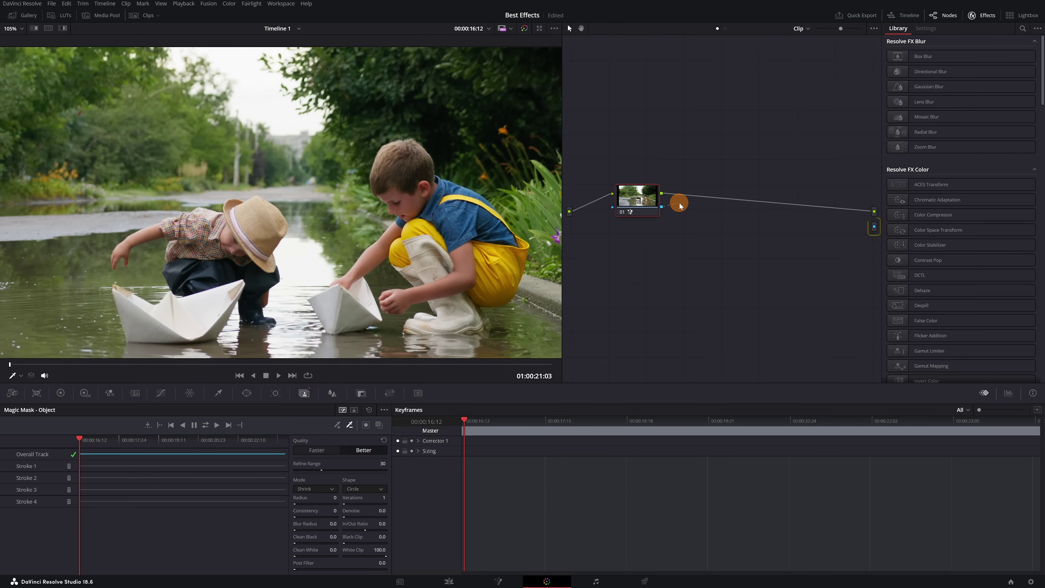
left_click_drag(680, 204, 874, 227)
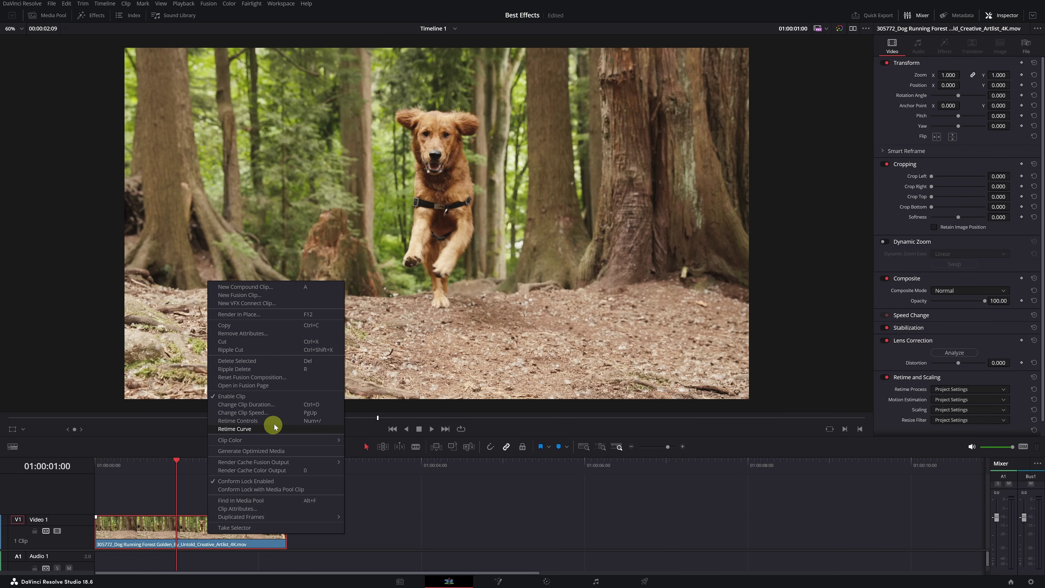
- Change the dog clip's speed to 25%, extend its end to about 9 seconds, and play it back
left_click(280, 412)
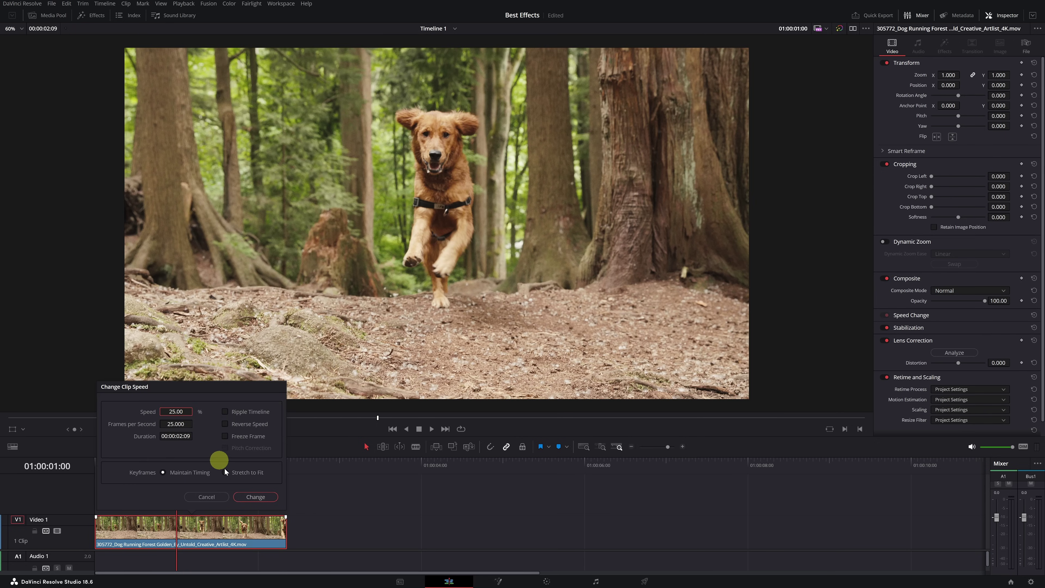
left_click(255, 496)
left_click_drag(285, 528, 872, 525)
key("space")
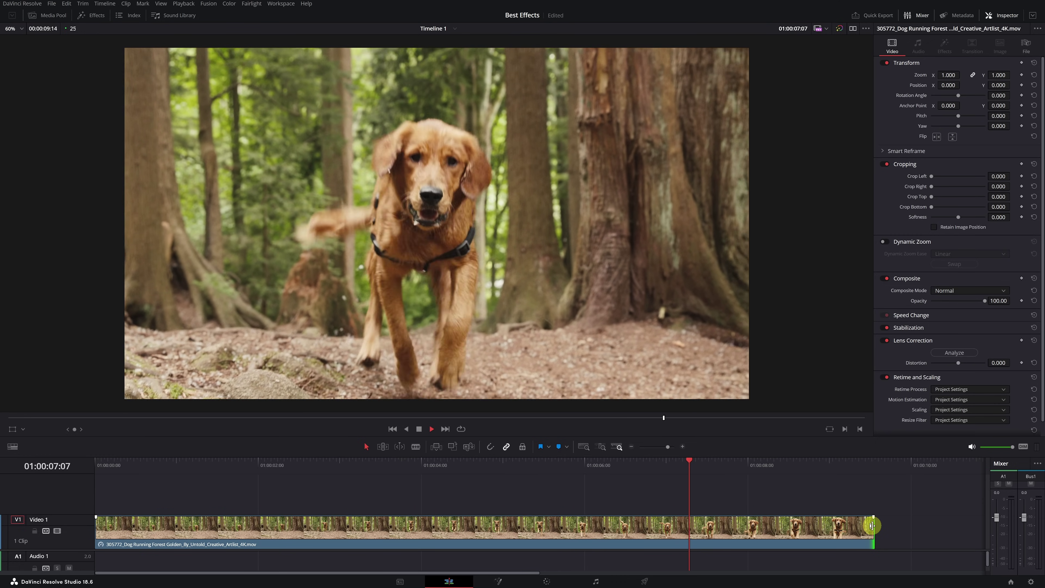
key("space")
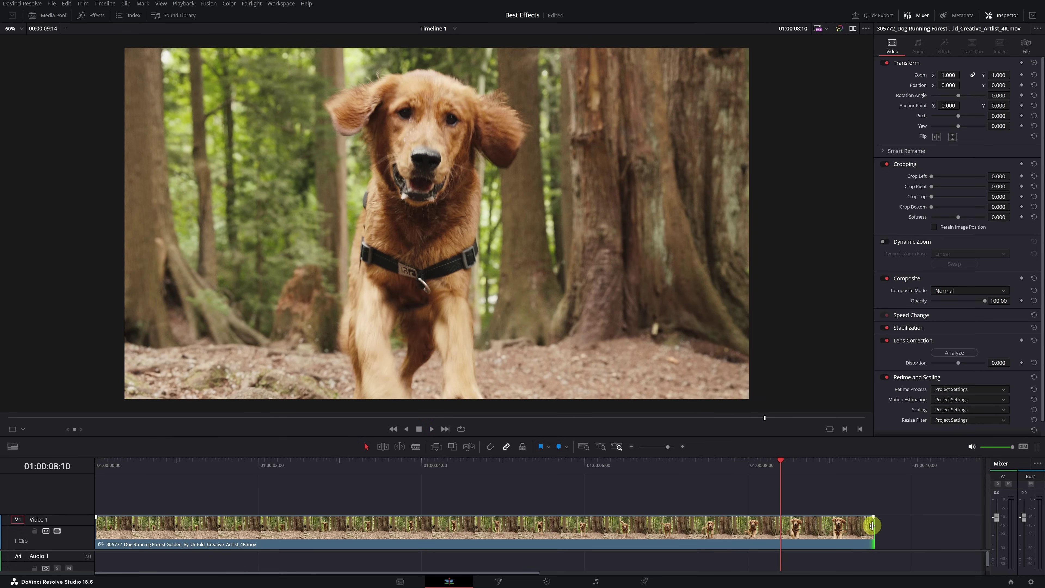
left_click_drag(781, 462, 334, 475)
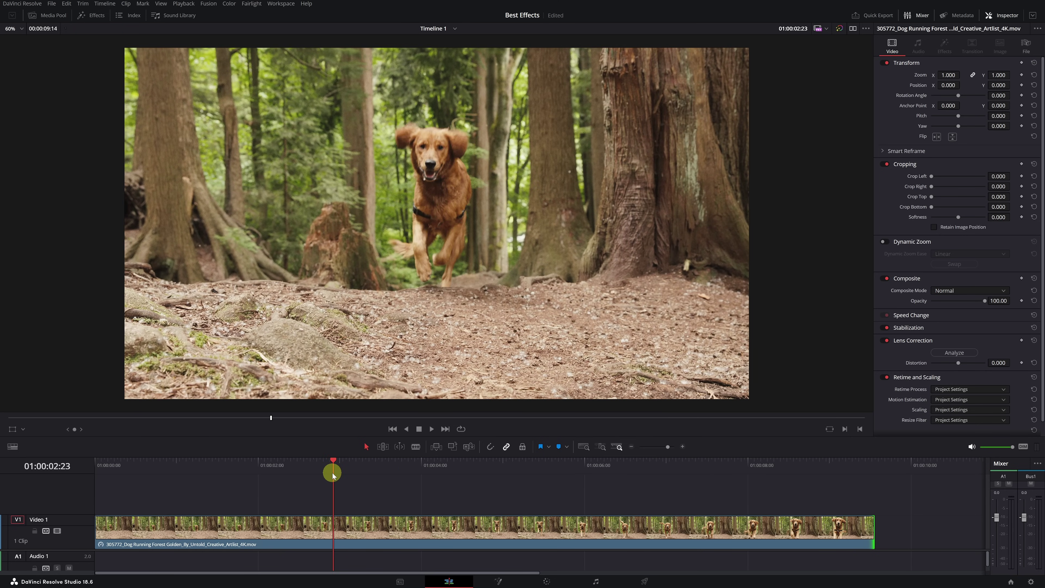
- Set the dog clip's Retime Process to Optical Flow and bring up the Motion Estimation options
left_click(345, 534)
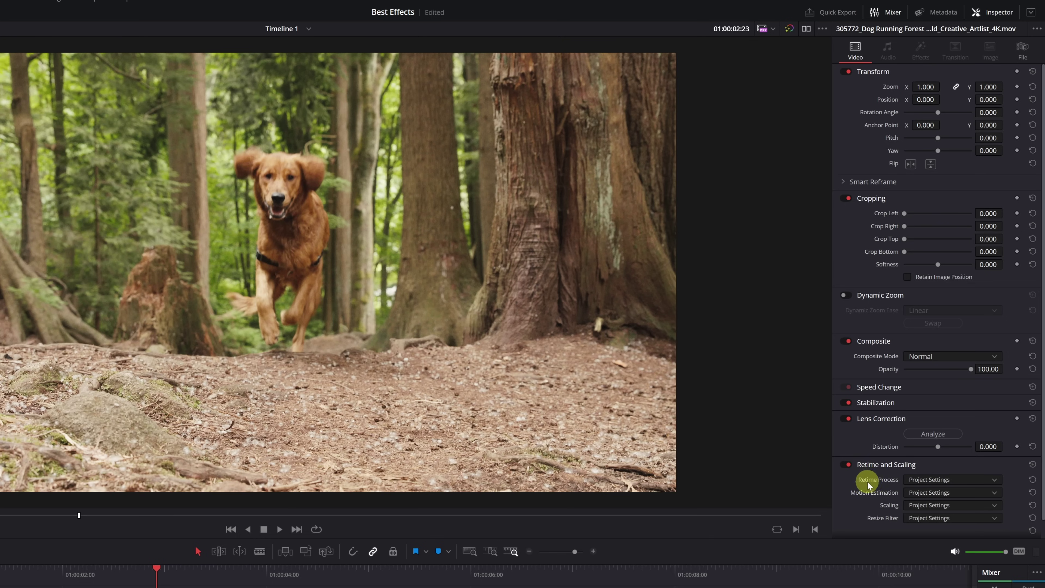
left_click(999, 481)
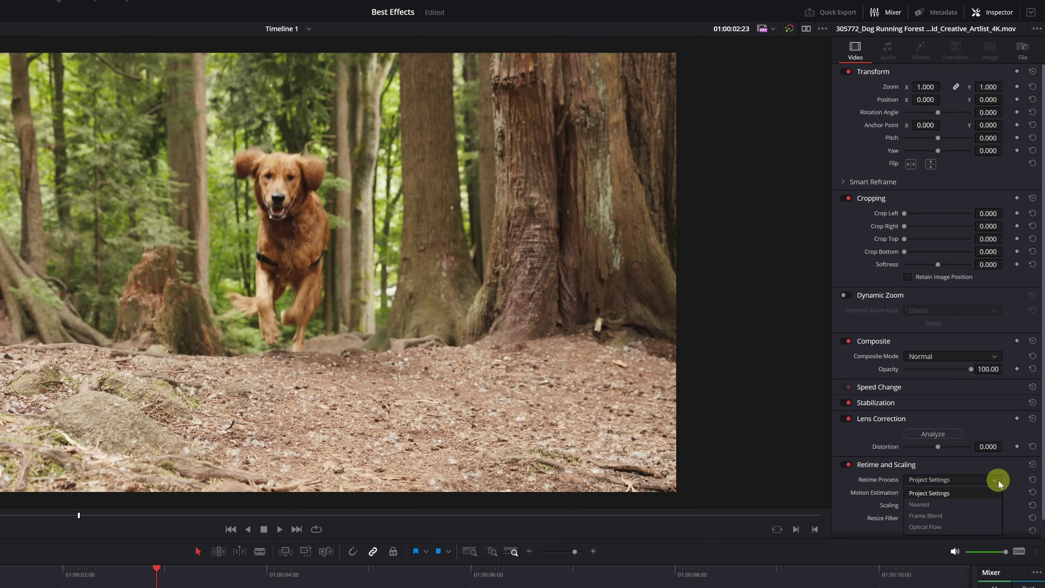
left_click(925, 527)
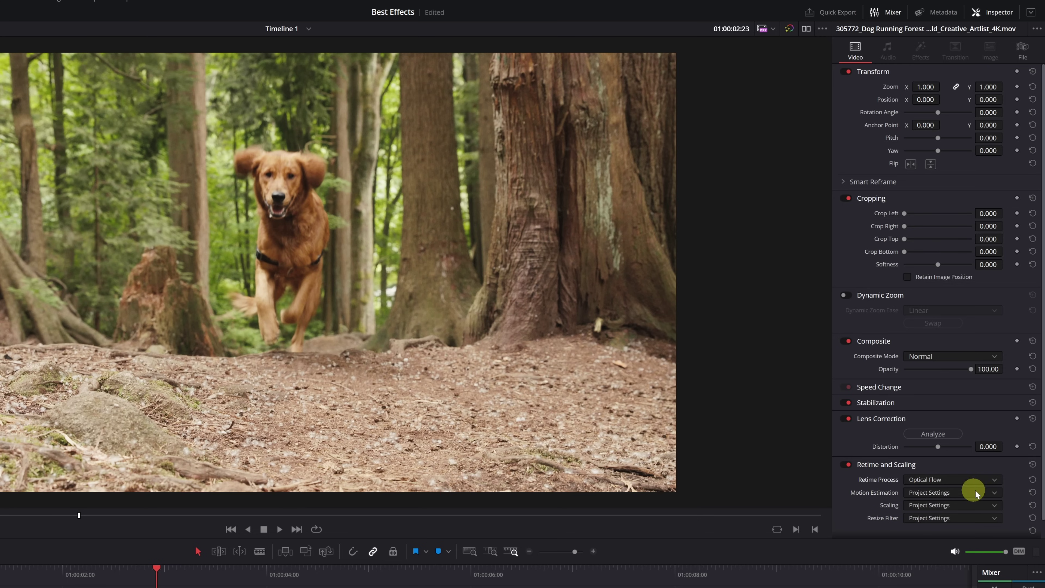
left_click(994, 493)
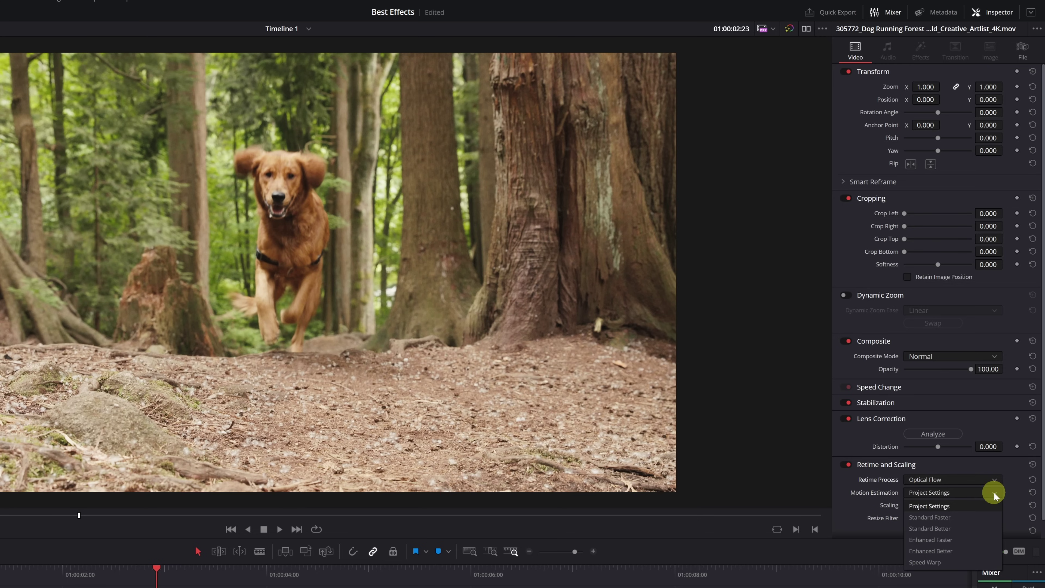
- Apply Speed Warp motion estimation, set Render Cache to Smart, and play the slowed dog clip
left_click(923, 563)
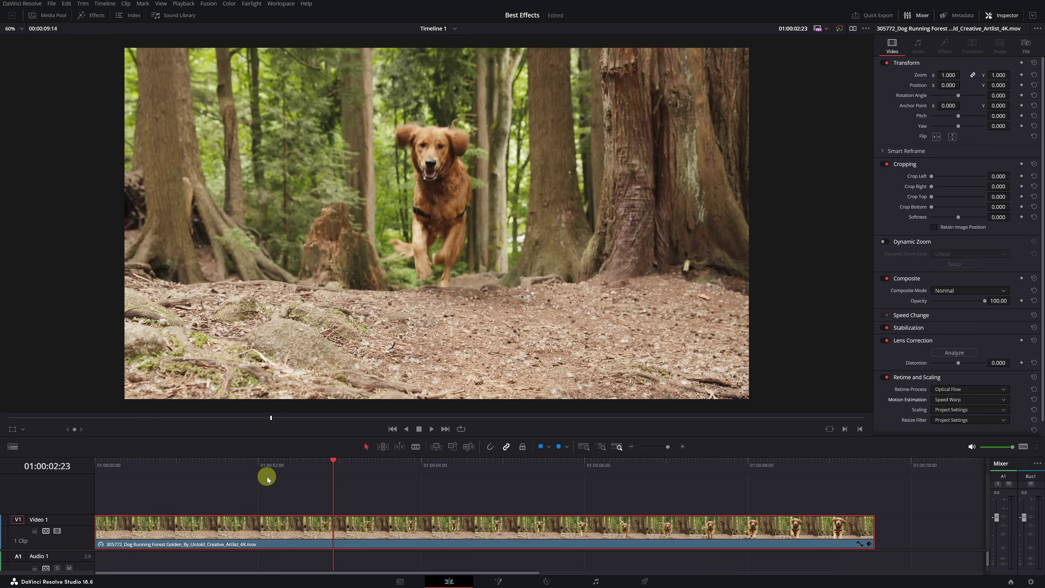
left_click_drag(266, 478, 146, 468)
left_click(184, 4)
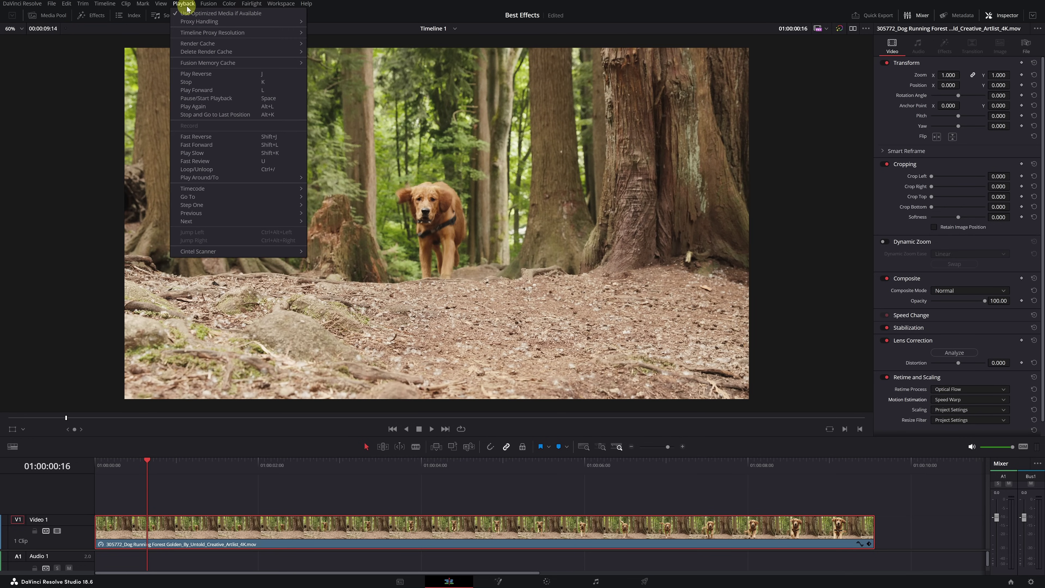
mouse_move(198, 43)
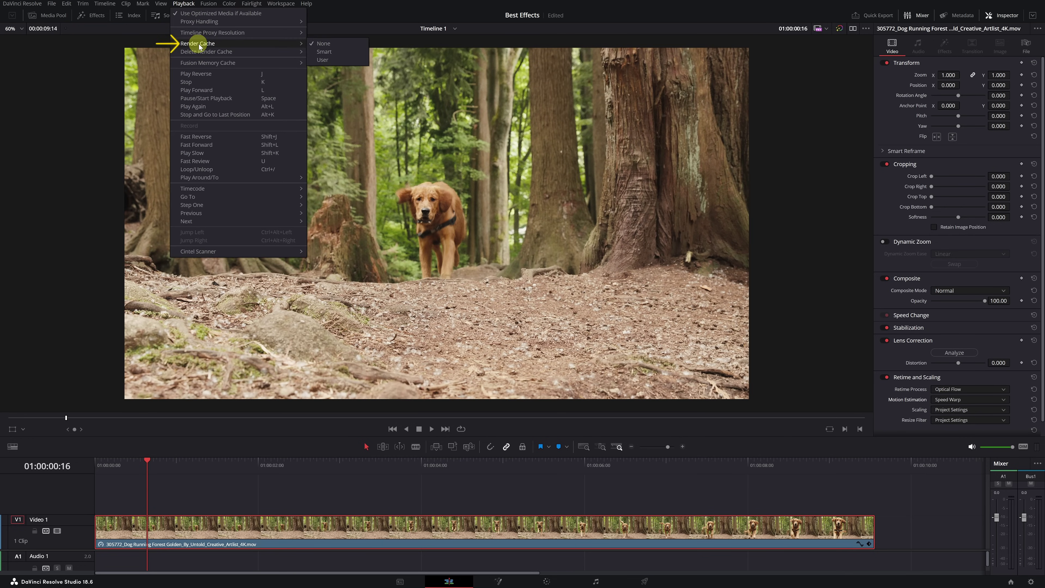
left_click(324, 53)
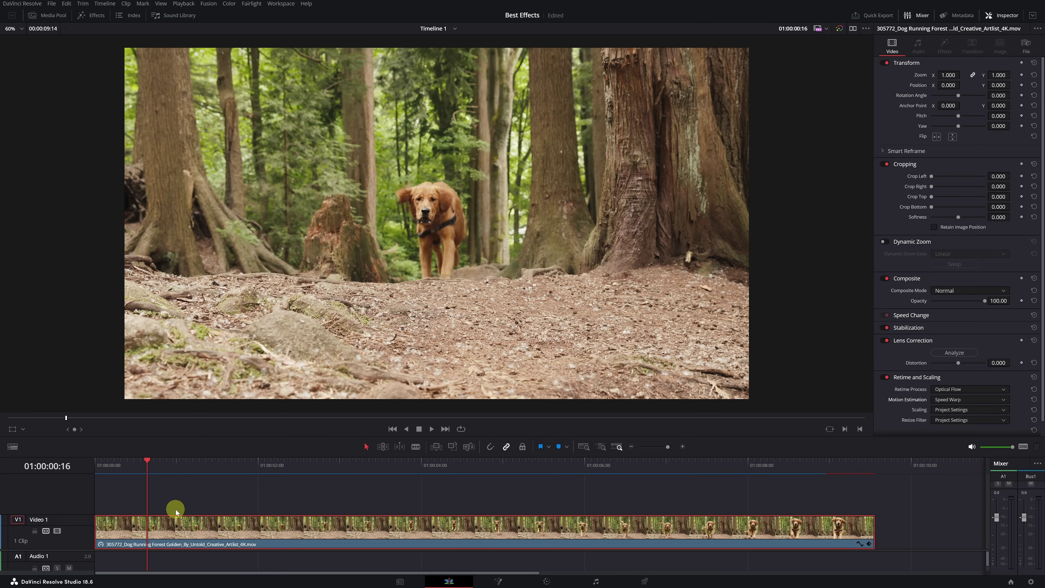
key("space")
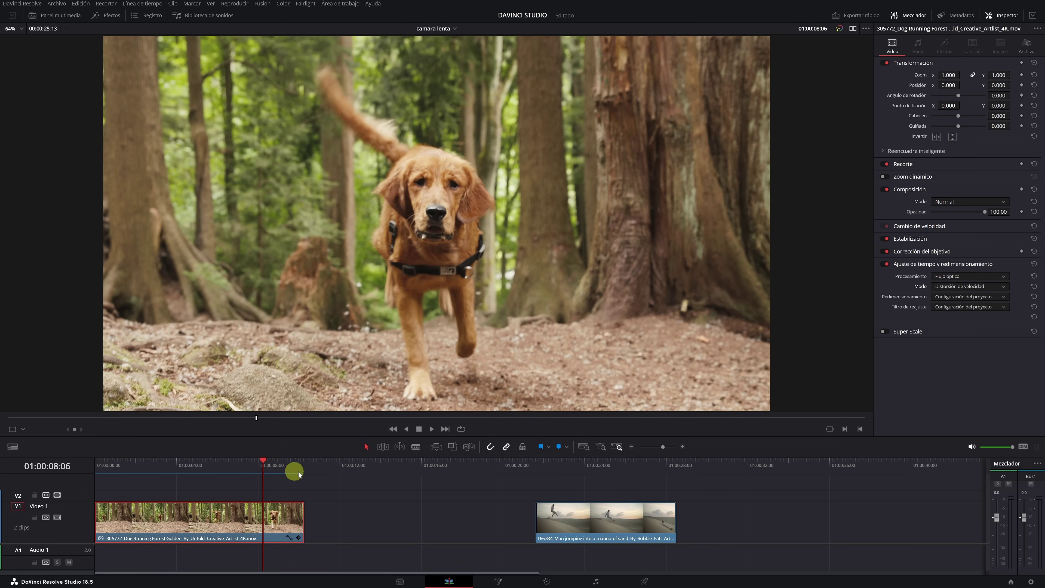
- Slide the Man jumping clip left on V1 next to the dog clip and play it
left_click_drag(564, 521, 363, 523)
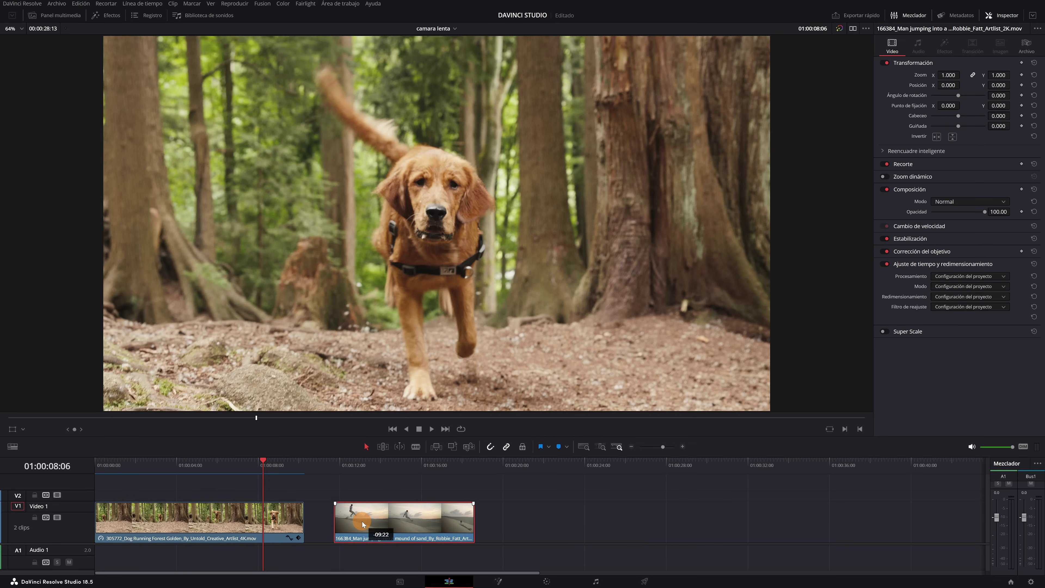
left_click(360, 469)
key("space")
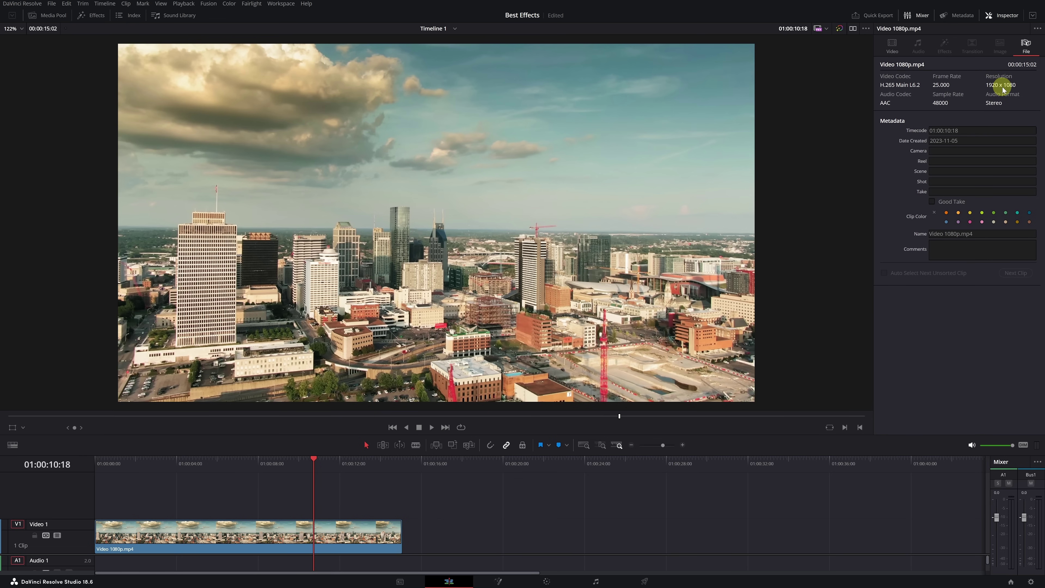
- Check the clip's 1920 x 1080 properties, then save a 3840 x 2160 Ultra HD timeline resolution
left_click(889, 48)
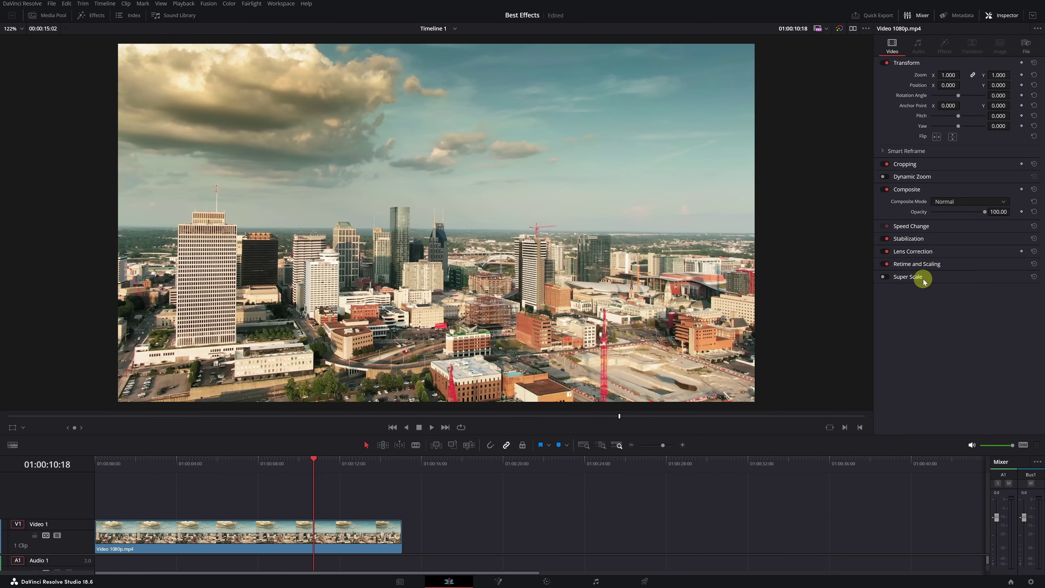
left_click(1031, 581)
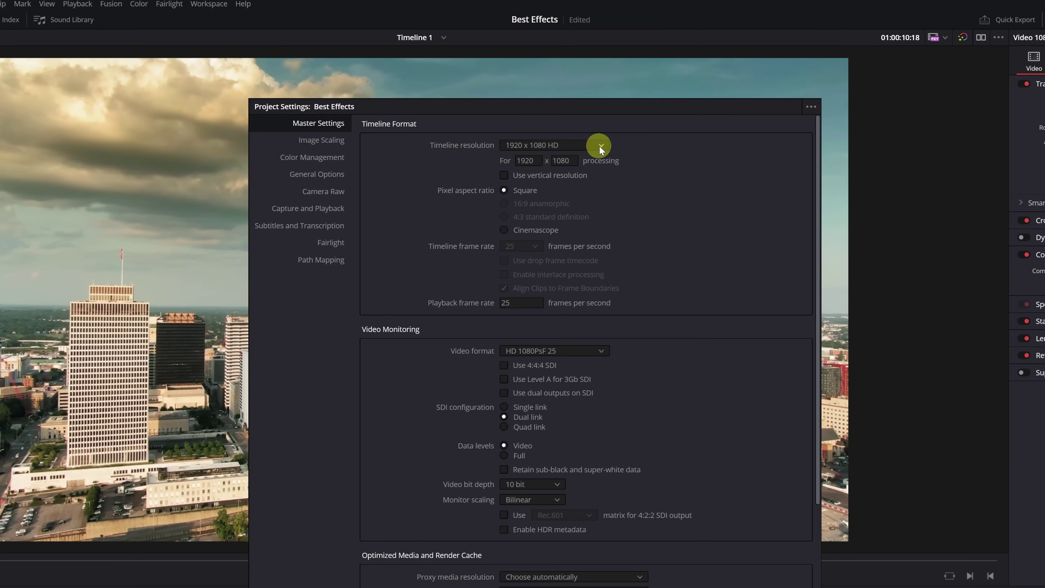
left_click(593, 137)
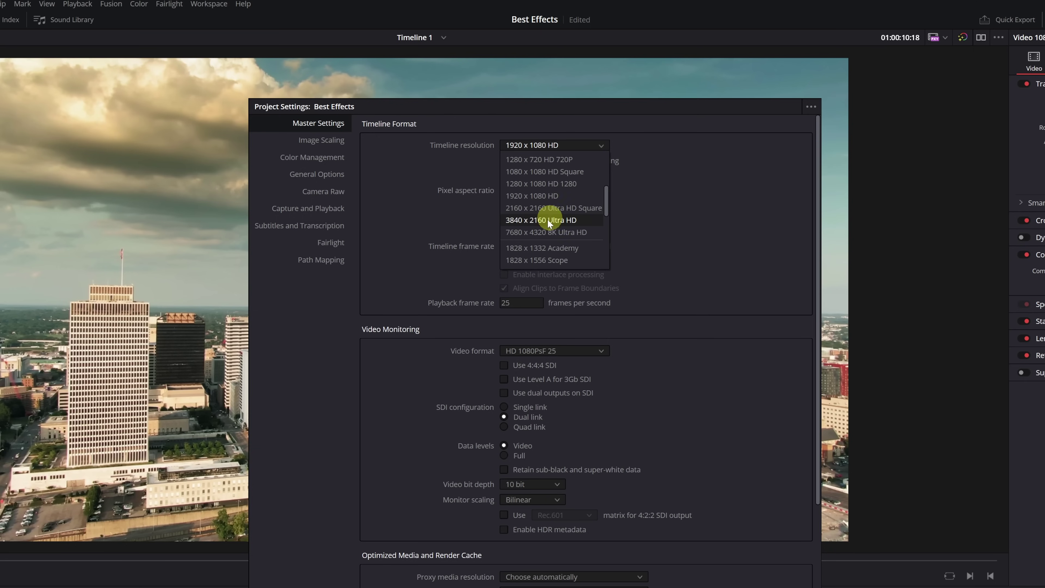
left_click(529, 222)
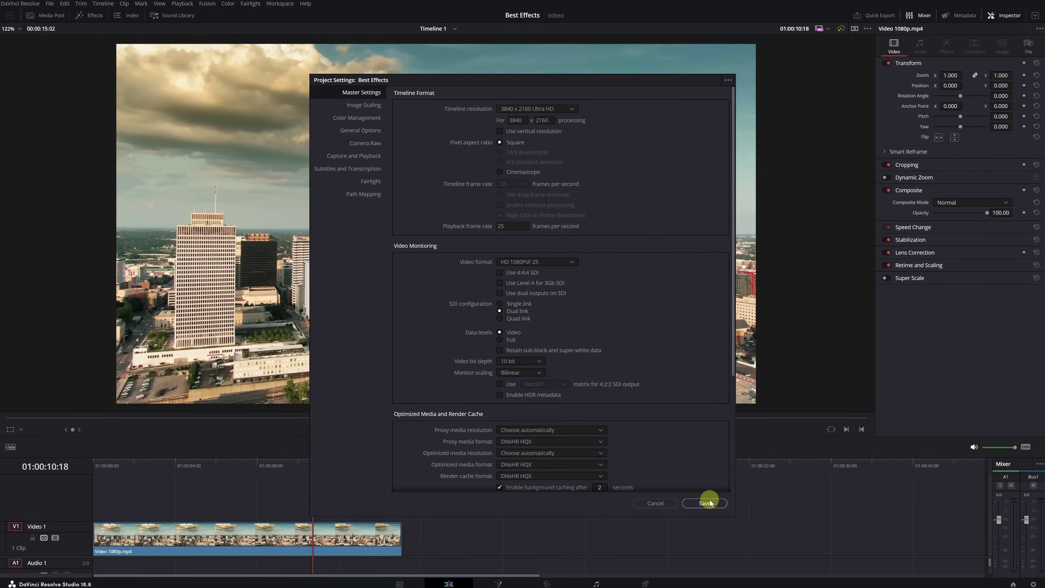
left_click(710, 500)
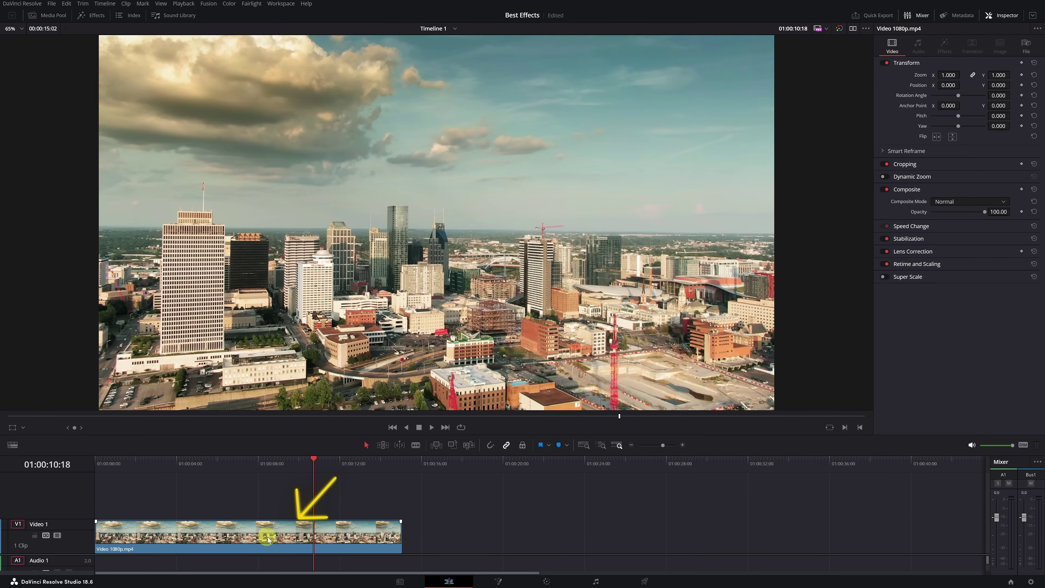
- Select the city clip, try Super Scale on and off, and zoom into the buildings
left_click(268, 537)
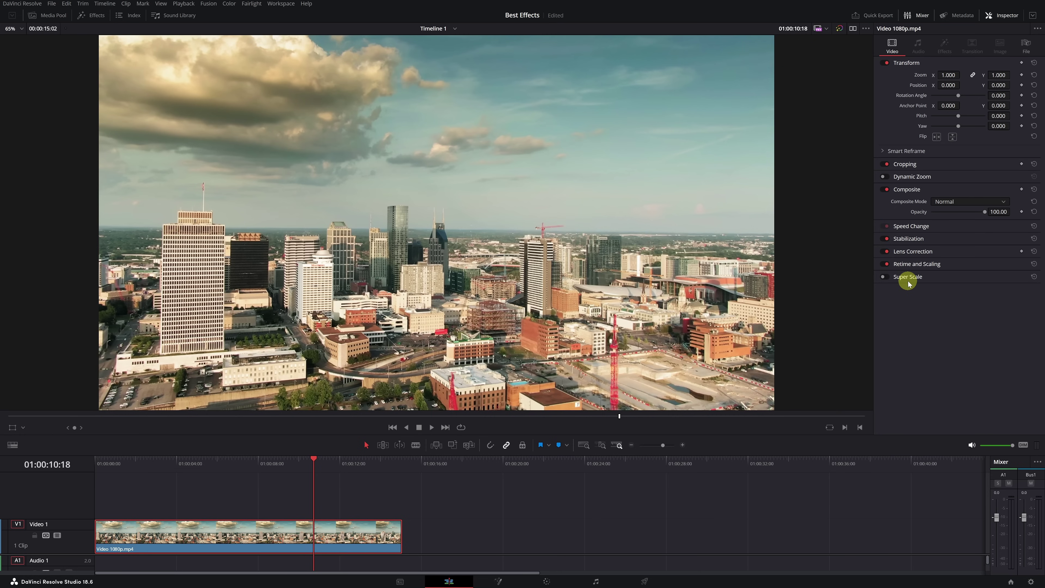
left_click(885, 277)
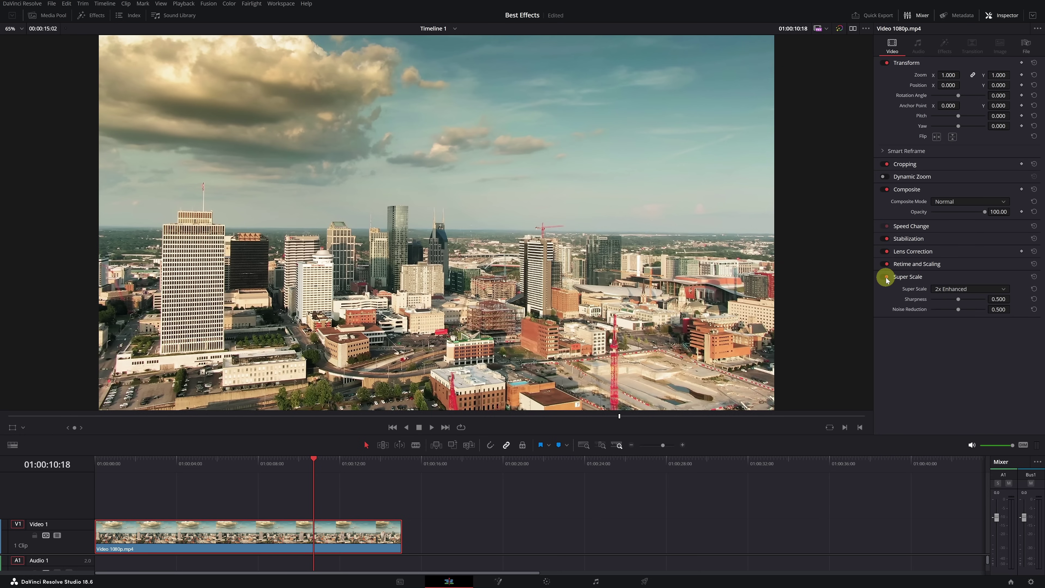
left_click(886, 277)
scroll(295, 293, "up", 4)
left_click_drag(295, 293, 349, 215)
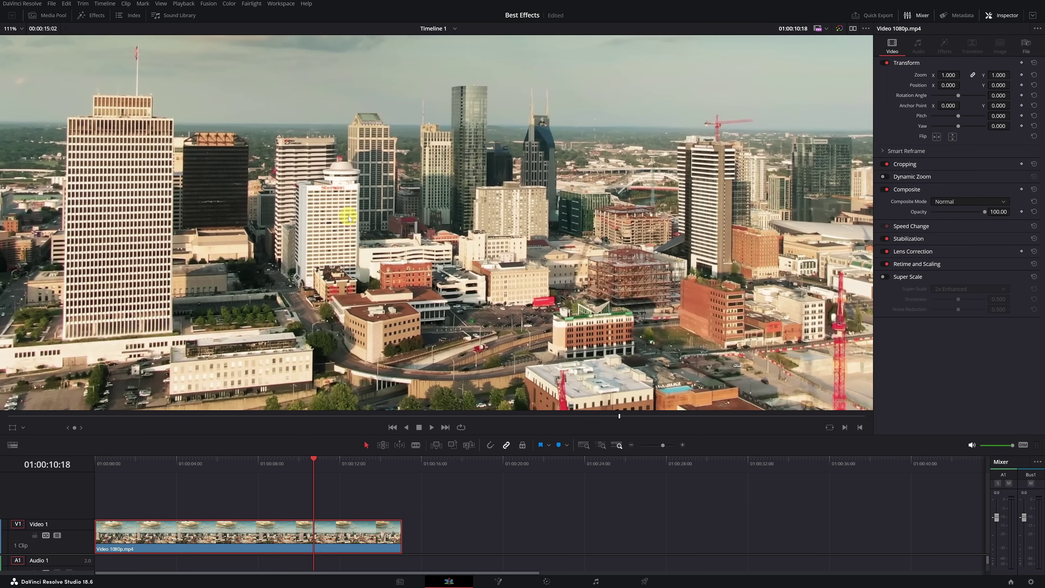
- Re-enable Super Scale on the city clip and choose 2x Enhanced upscaling
left_click(883, 278)
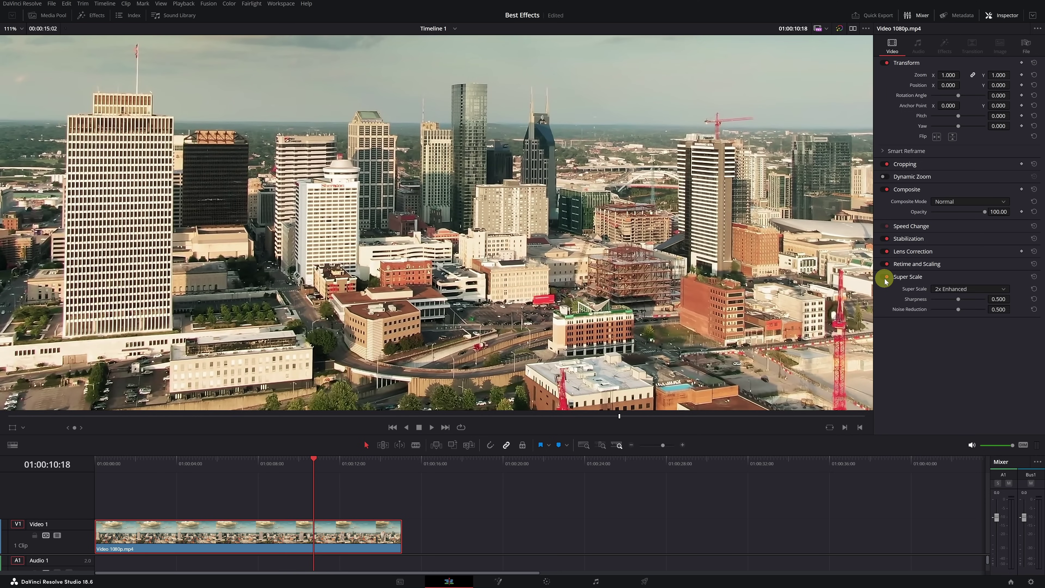
left_click(884, 278)
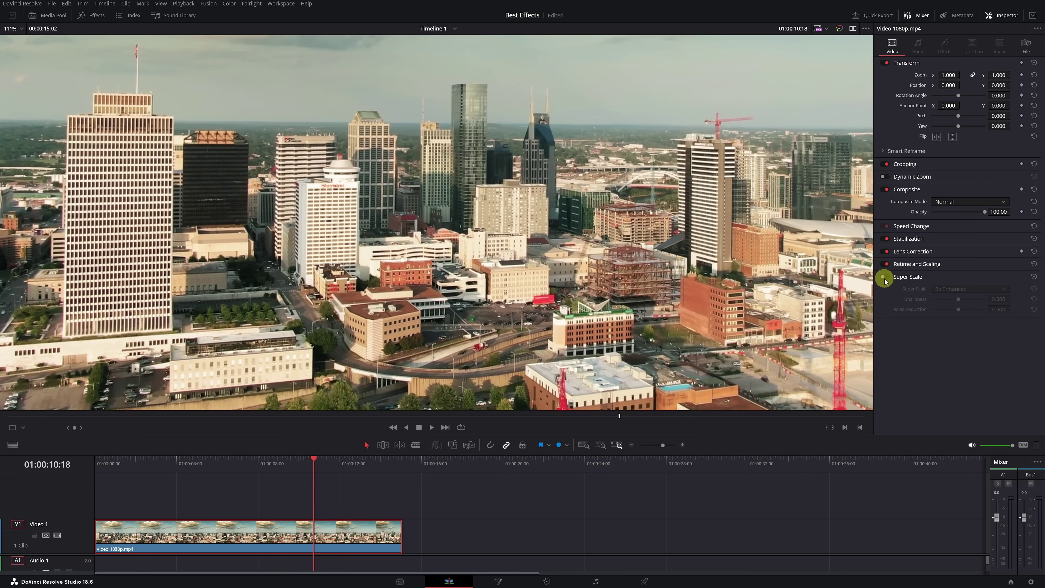
left_click(884, 278)
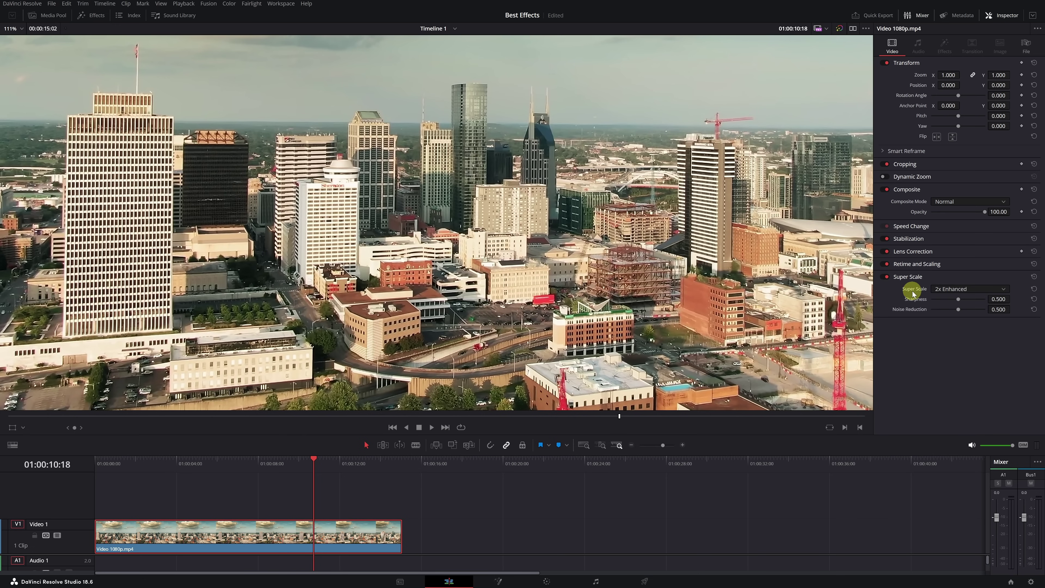
left_click(1004, 290)
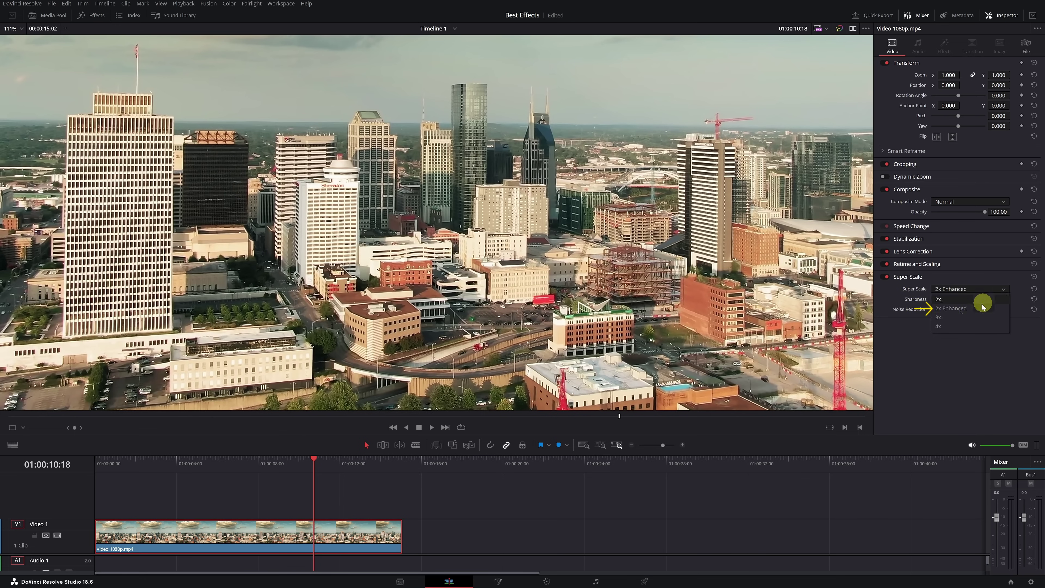
left_click(952, 309)
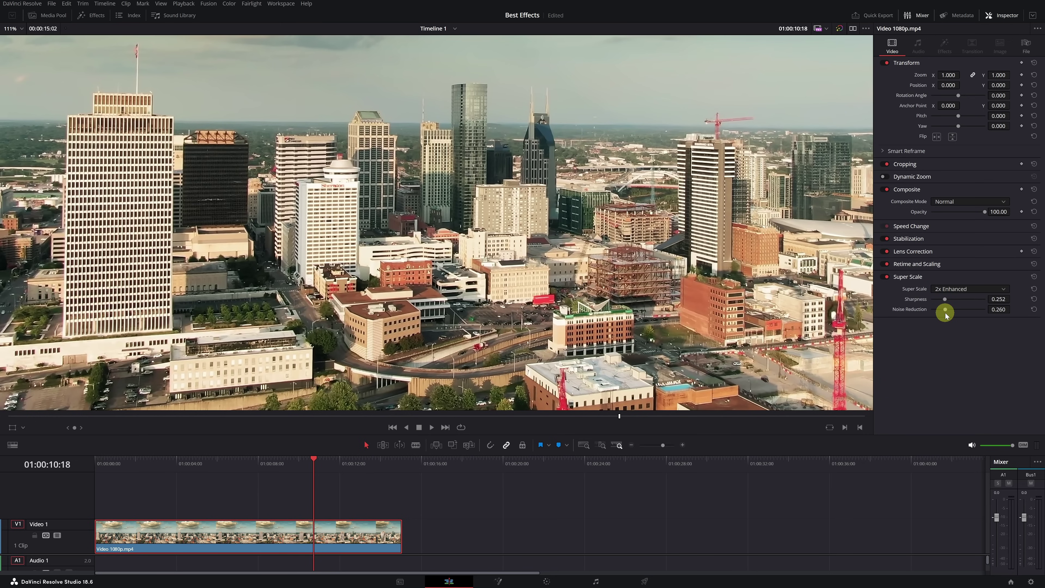
- Zoom into the city clip and toggle 2x Enhanced Super Scale off and on, ending enabled
scroll(321, 244, "up", 8)
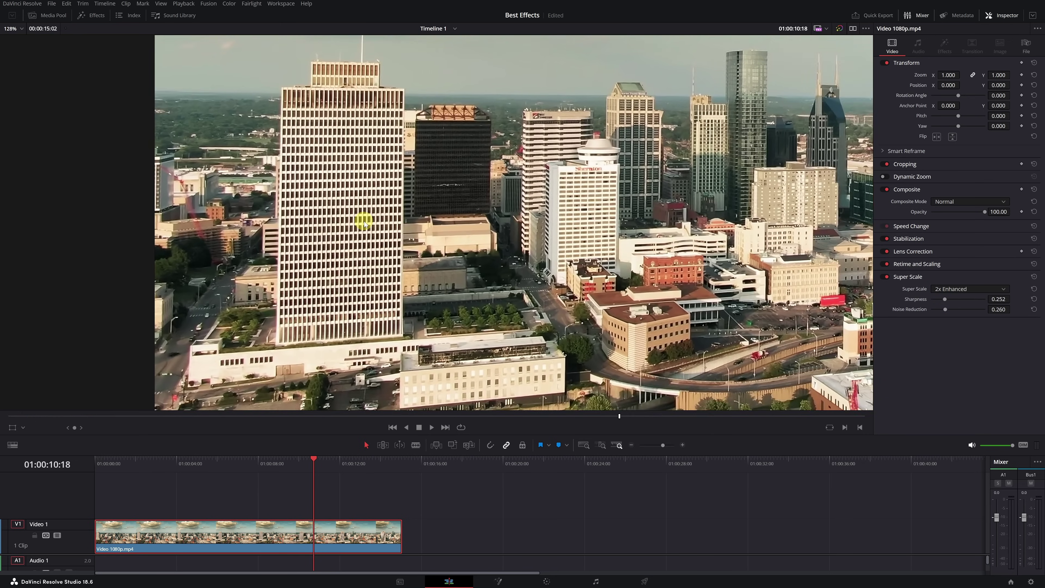
scroll(485, 263, "up", 8)
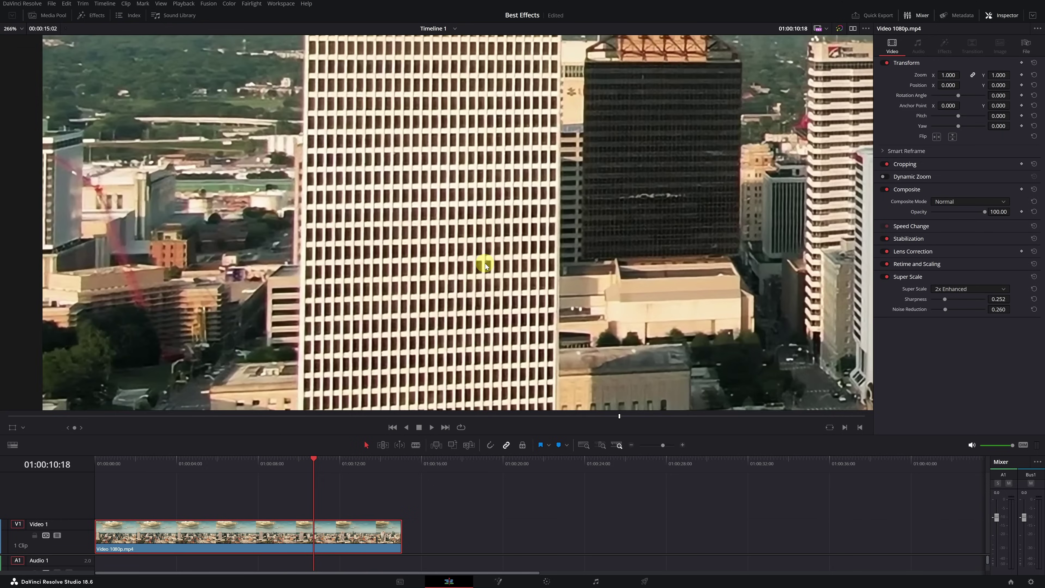
scroll(485, 263, "up", 1)
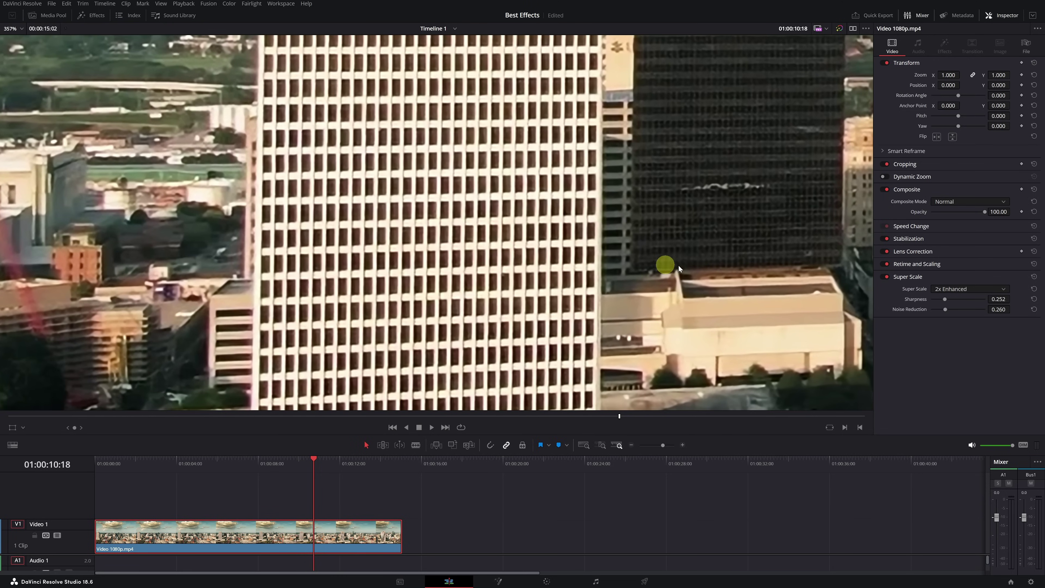
left_click(886, 277)
left_click(885, 277)
left_click(885, 277)
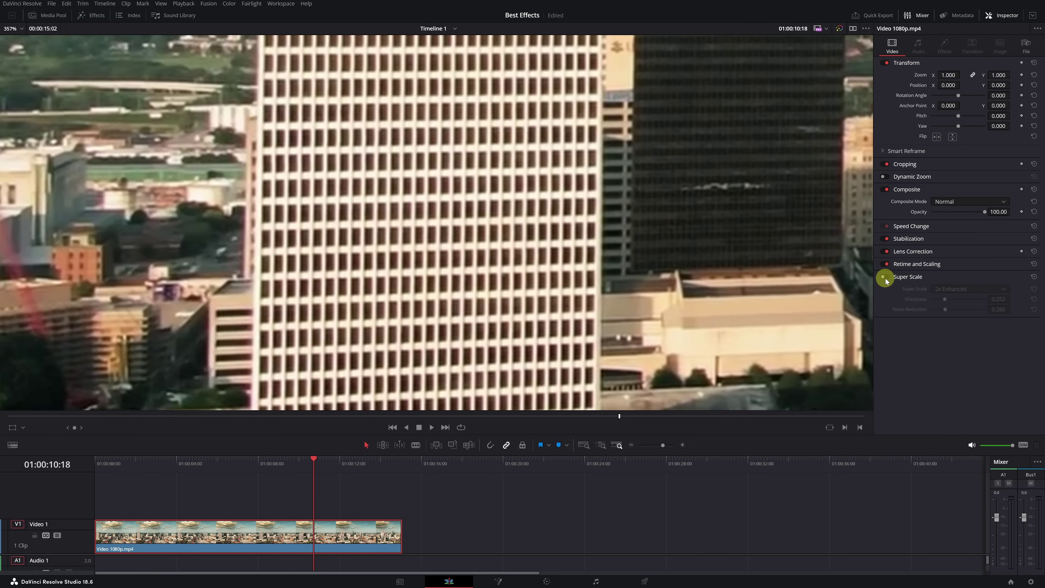
left_click(885, 277)
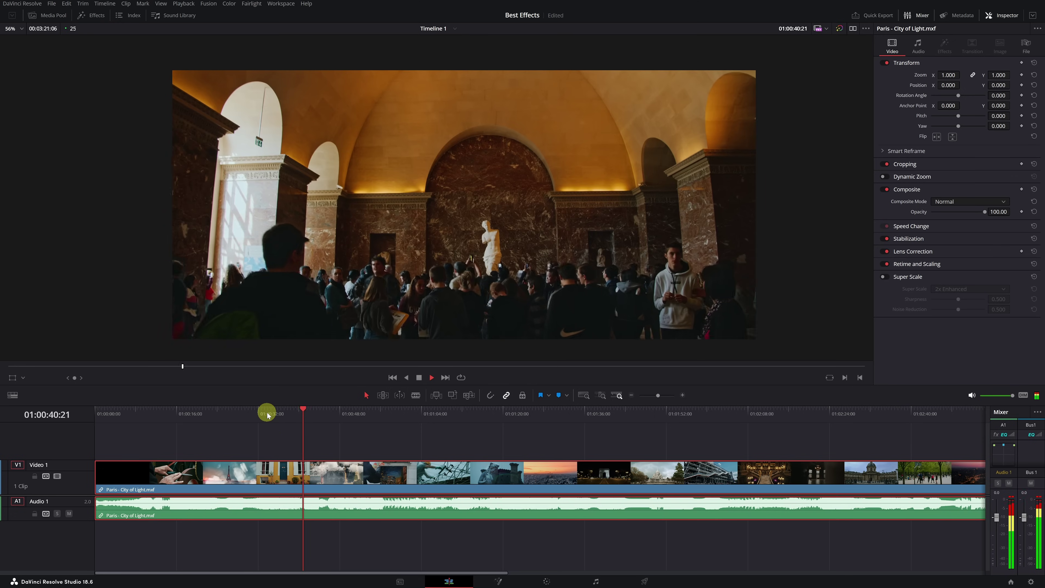
- Run Detect Scene Cuts on the Paris - City of Light clip and scrub the resulting 112 shots
key("space")
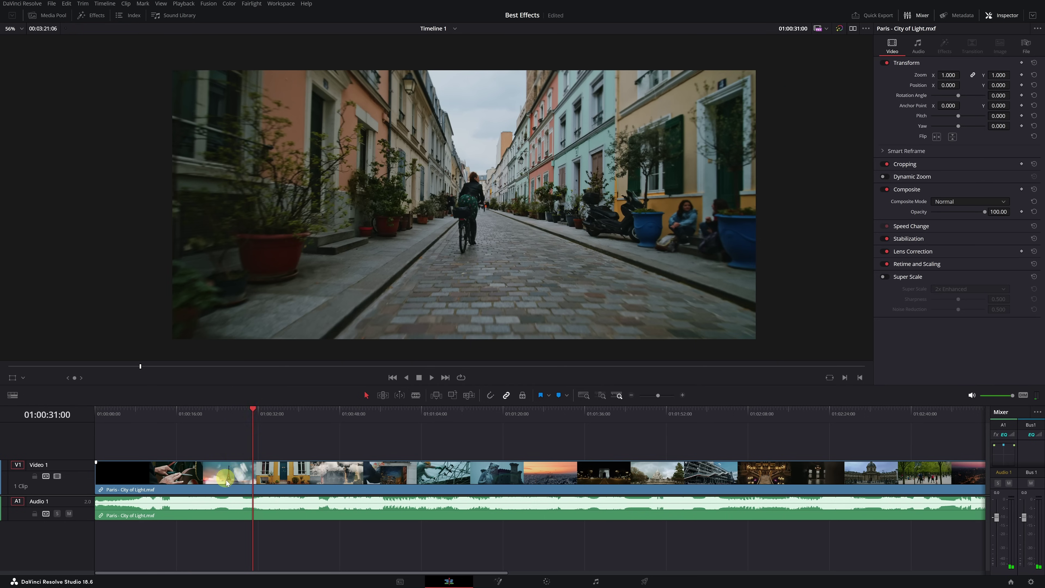
left_click(226, 481)
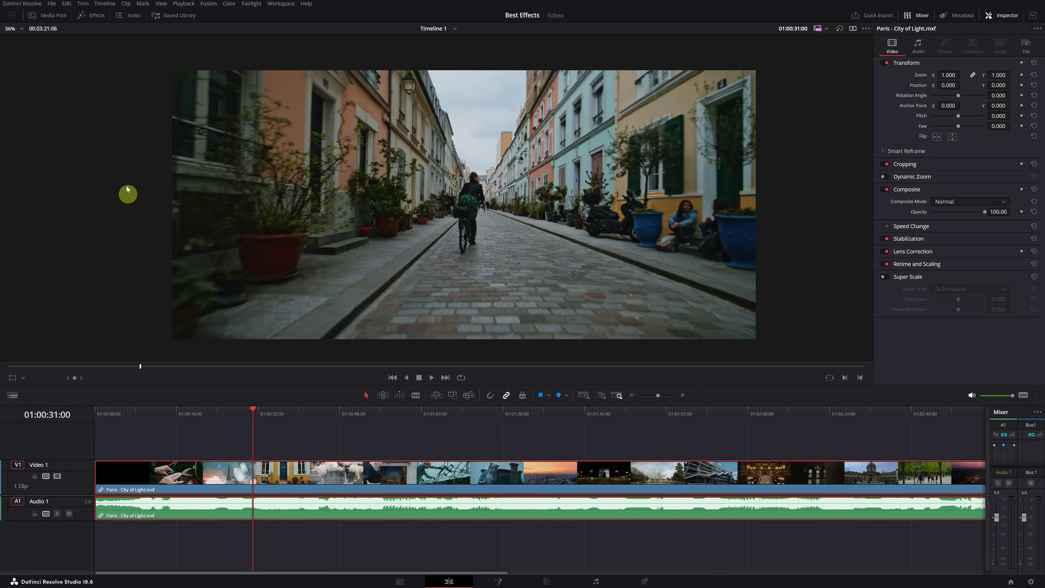
left_click(102, 6)
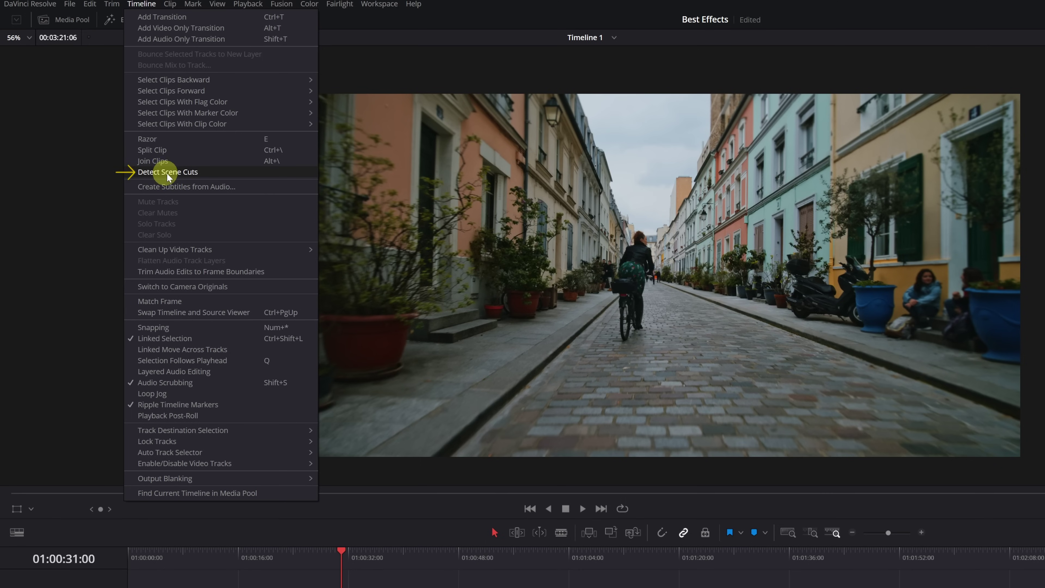
left_click(167, 173)
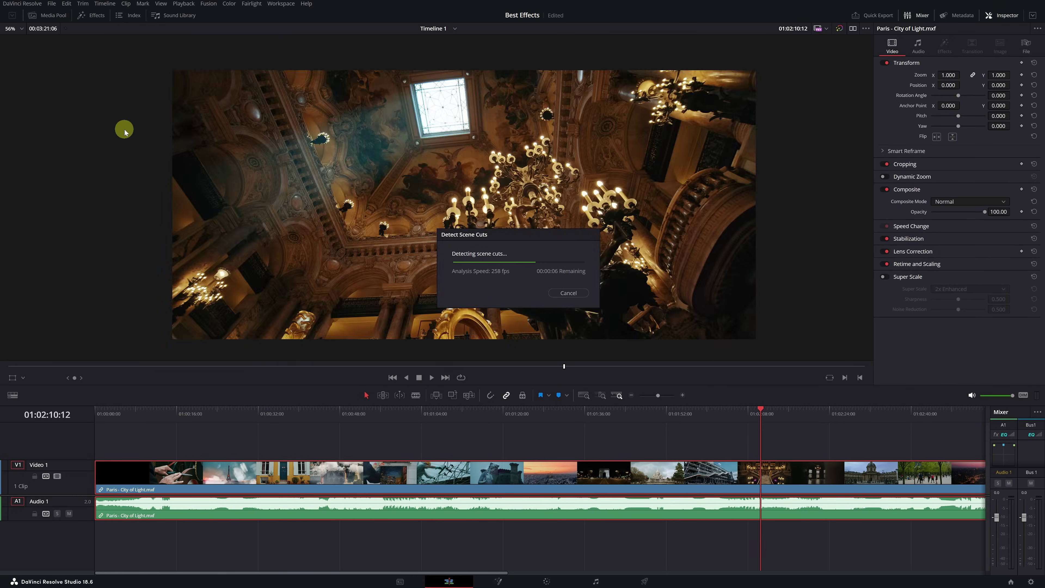
left_click(436, 416)
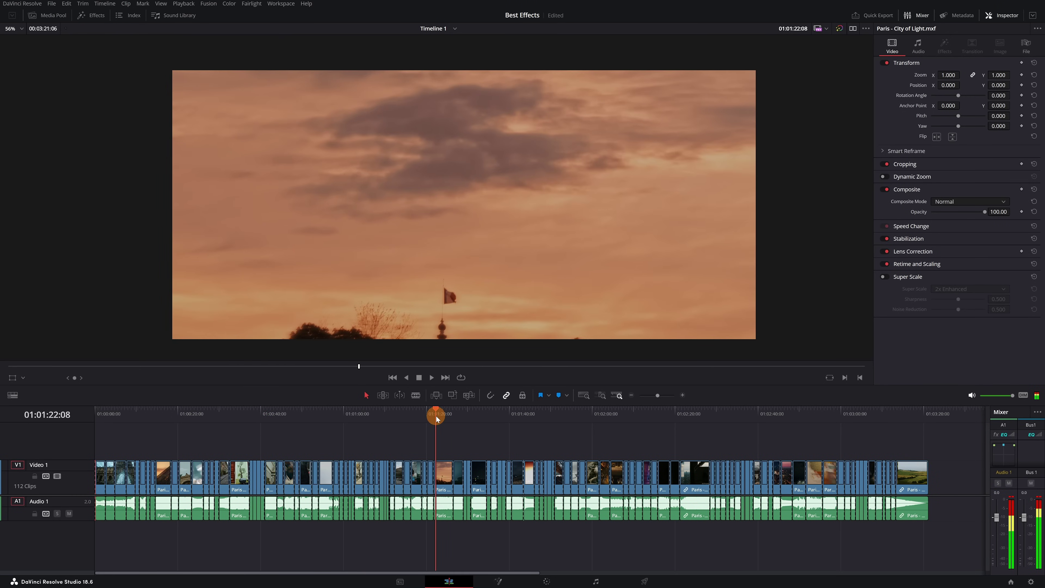
left_click_drag(436, 416, 183, 416)
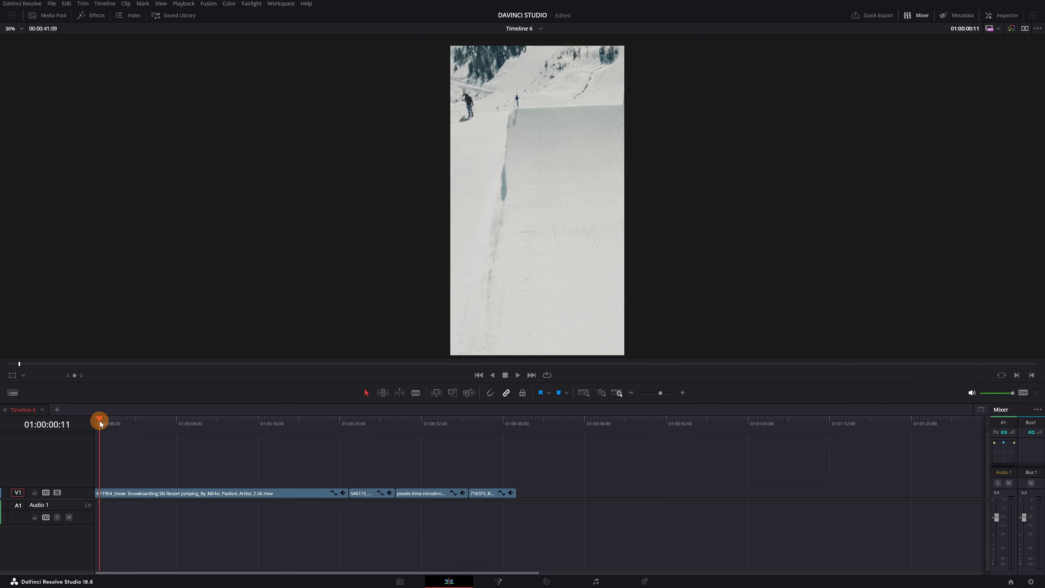
- Scrub through Timeline 6 to preview the vertical snowboard and BMX clips
left_click_drag(100, 421, 160, 429)
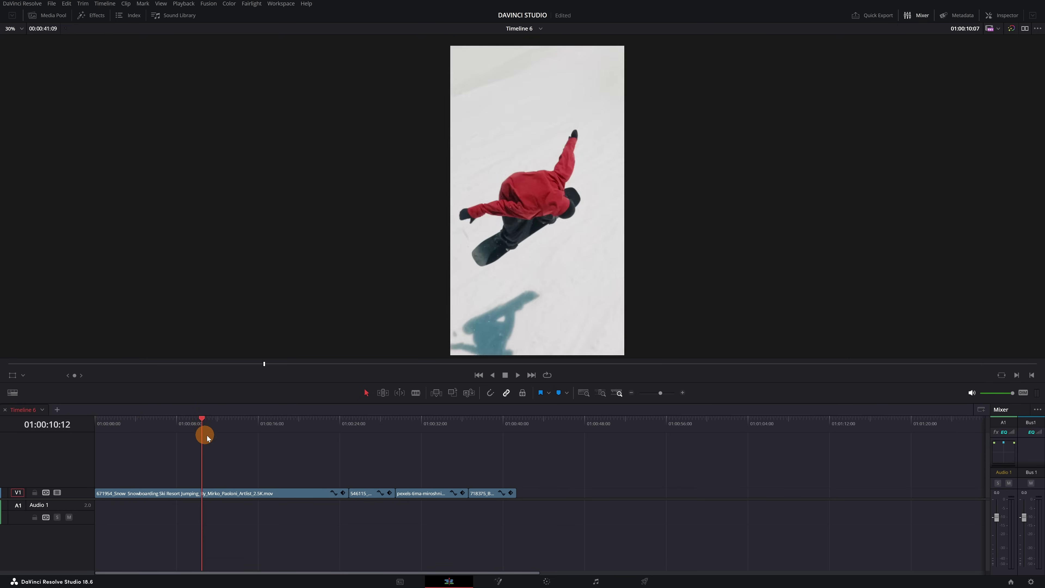
left_click_drag(250, 439, 112, 528)
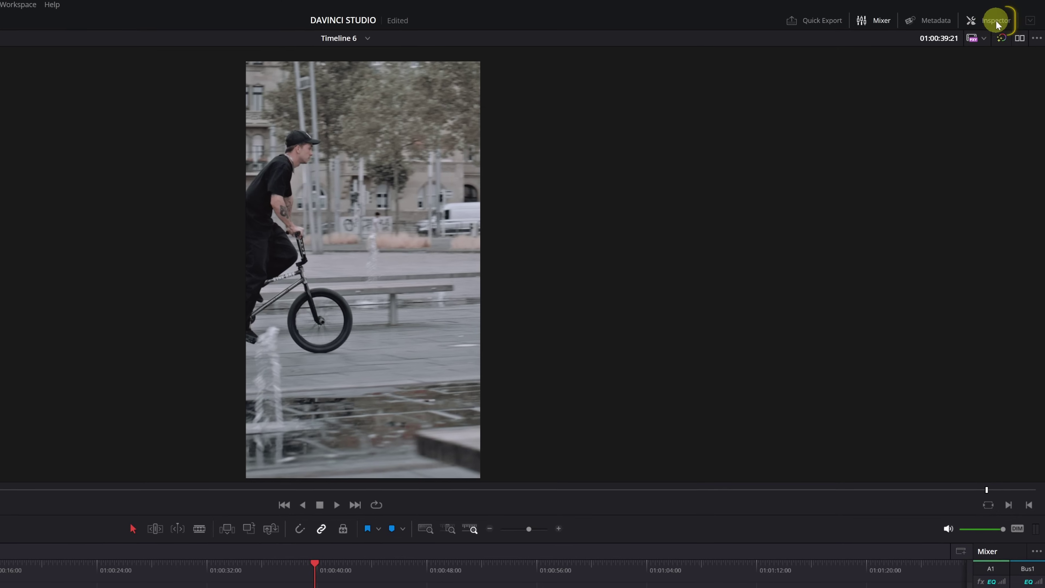
- Run Smart Reframe from the Inspector's Transform section and scrub the reframed vertical clips
left_click(994, 23)
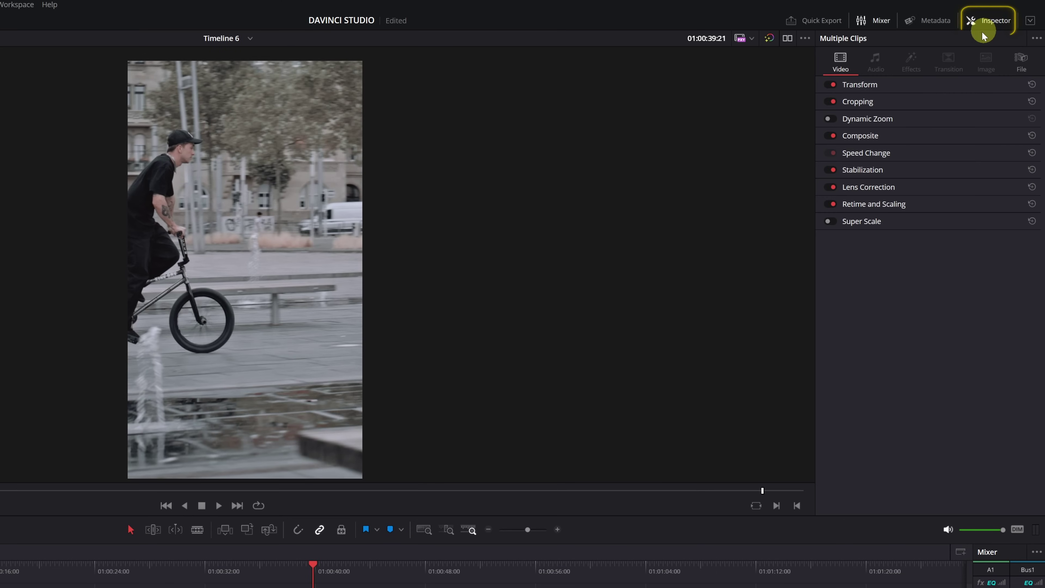
left_click(859, 86)
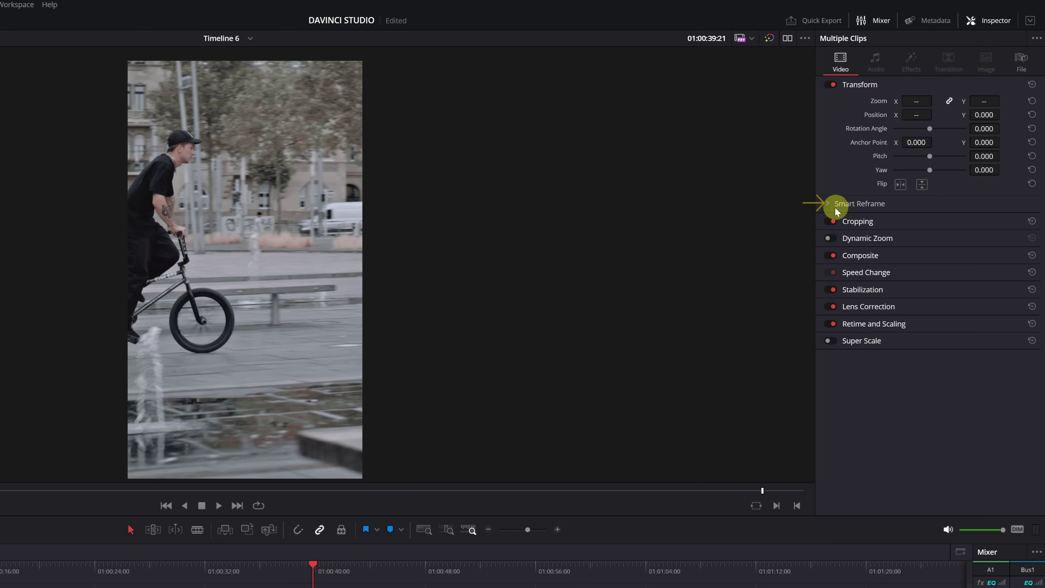
left_click(828, 204)
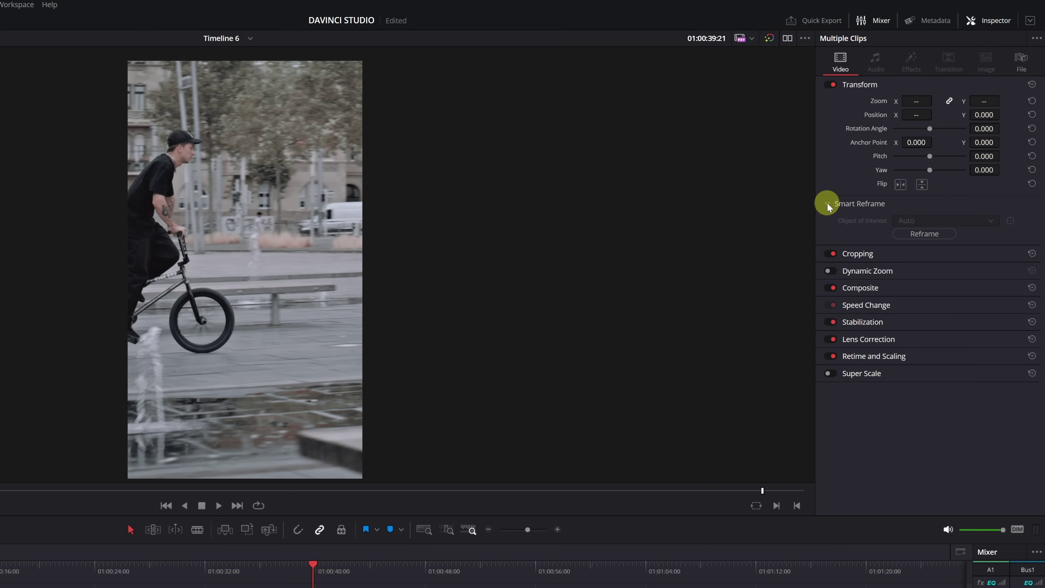
left_click(925, 238)
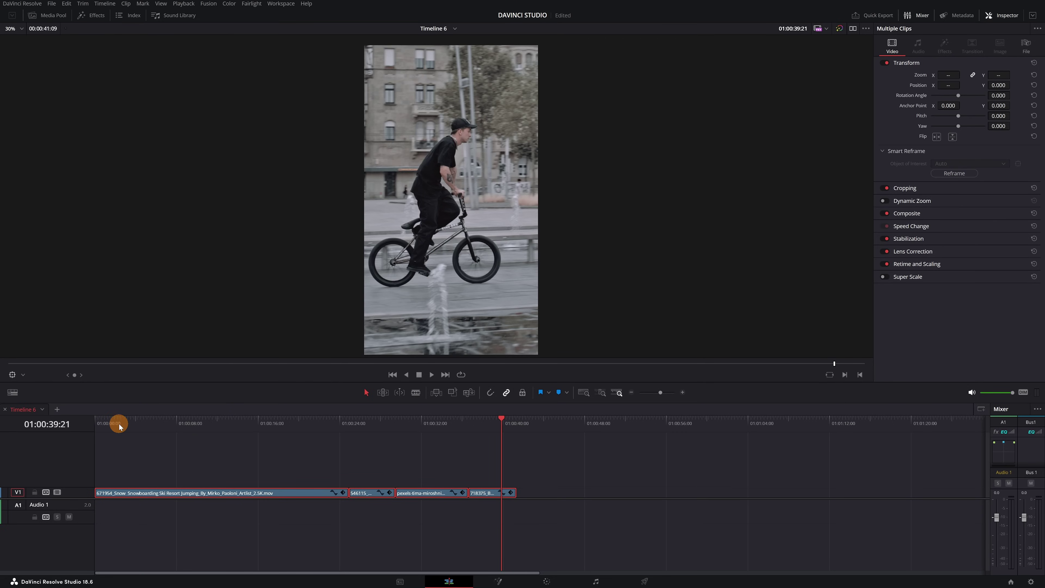
left_click_drag(120, 426, 218, 428)
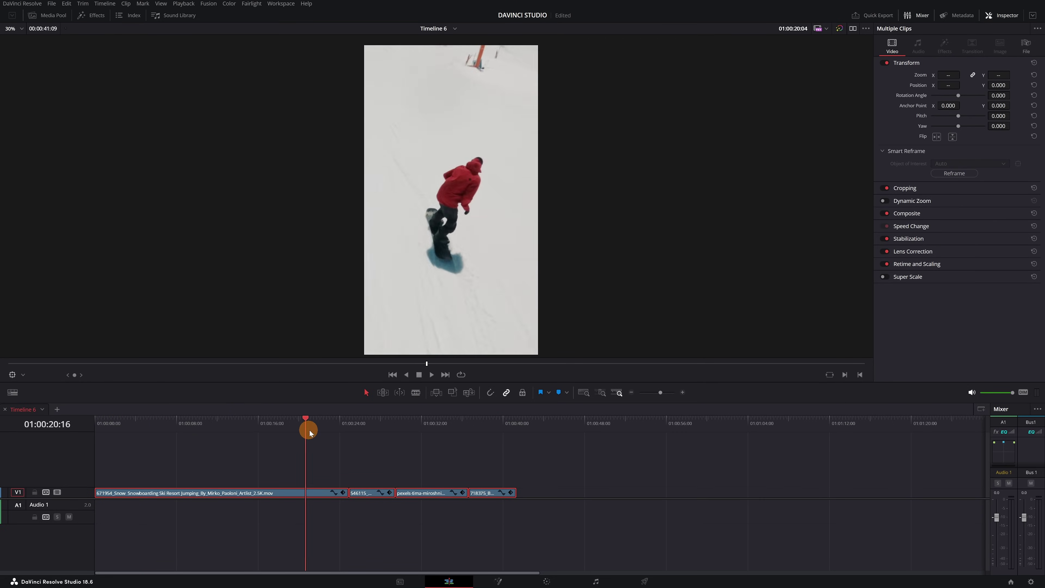
left_click_drag(310, 430, 501, 448)
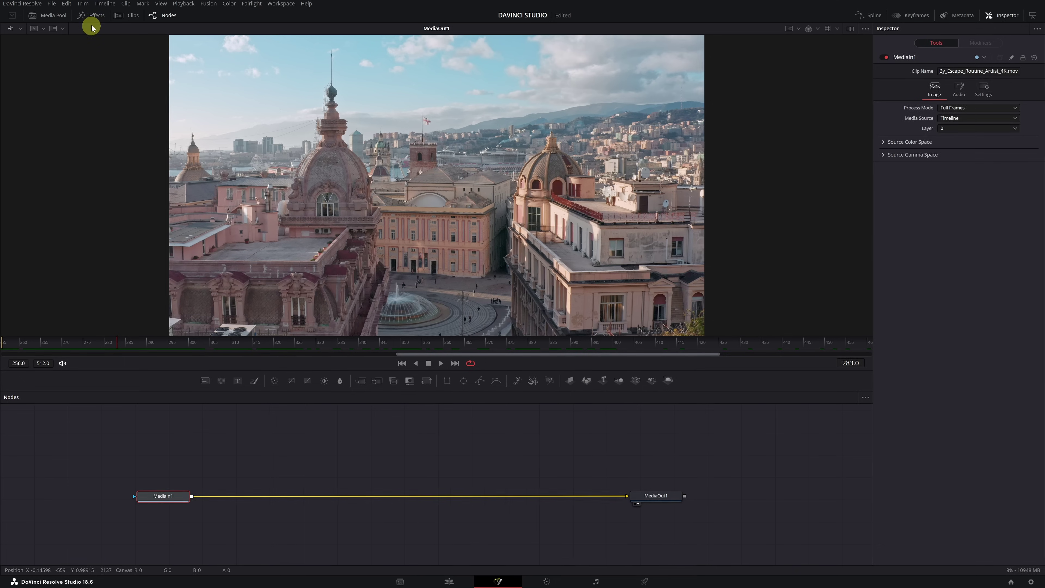
- Search the Fusion Effects library for 'TRAC' to list the tracking tools
left_click(97, 15)
left_click(150, 26)
type("T")
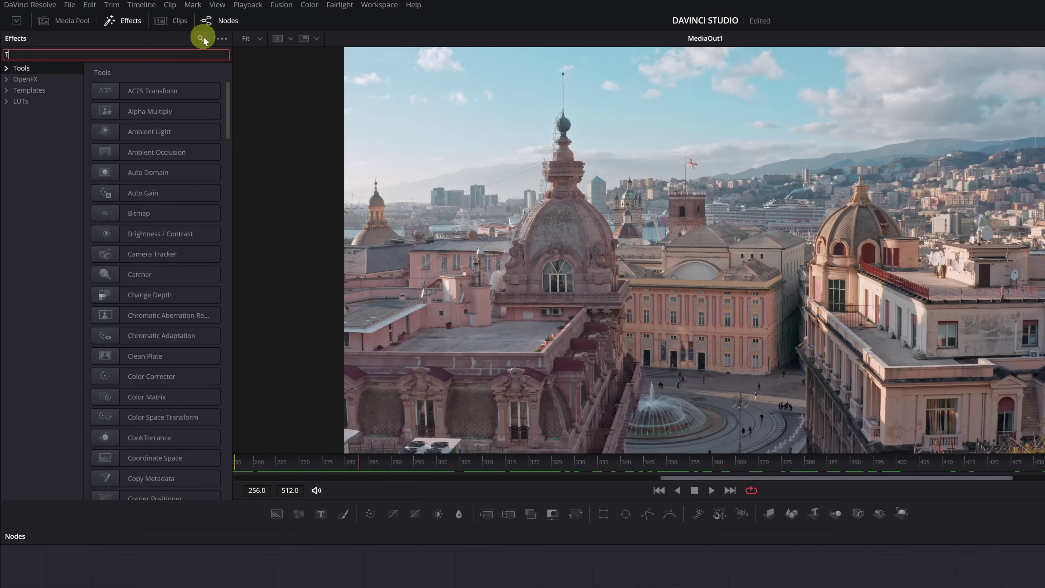
type("RAC")
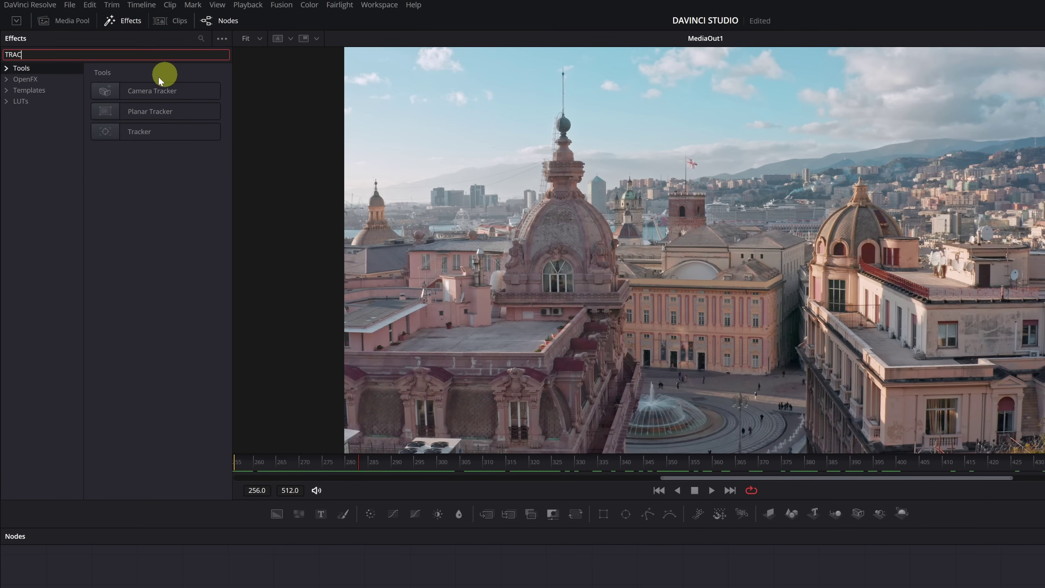
- Insert a Camera Tracker after MediaIn1, with Detection Threshold 2.2 and Minimum Feature Separation 0.05
left_click_drag(151, 91, 525, 587)
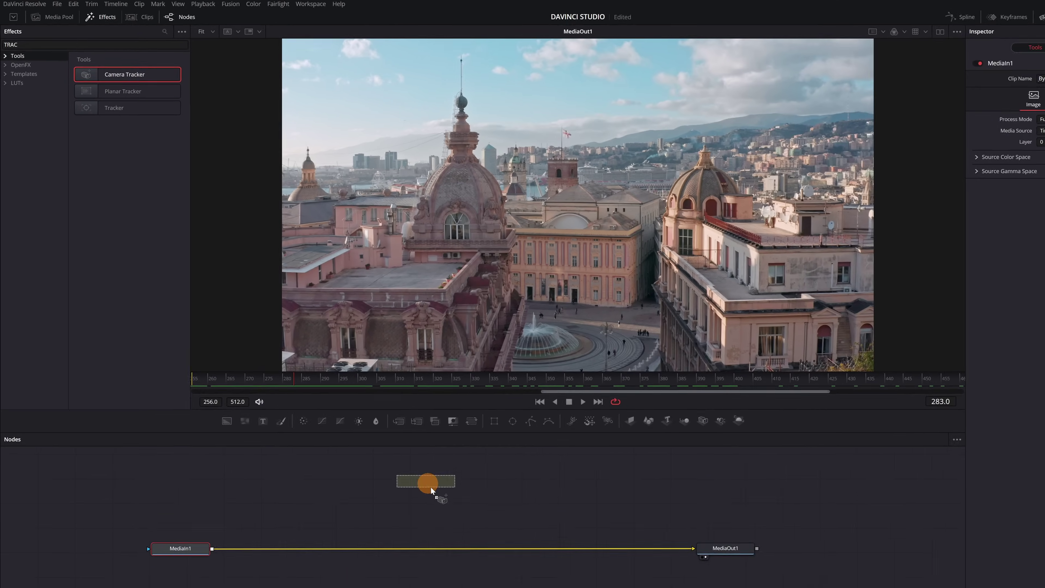
left_click_drag(430, 486, 464, 548)
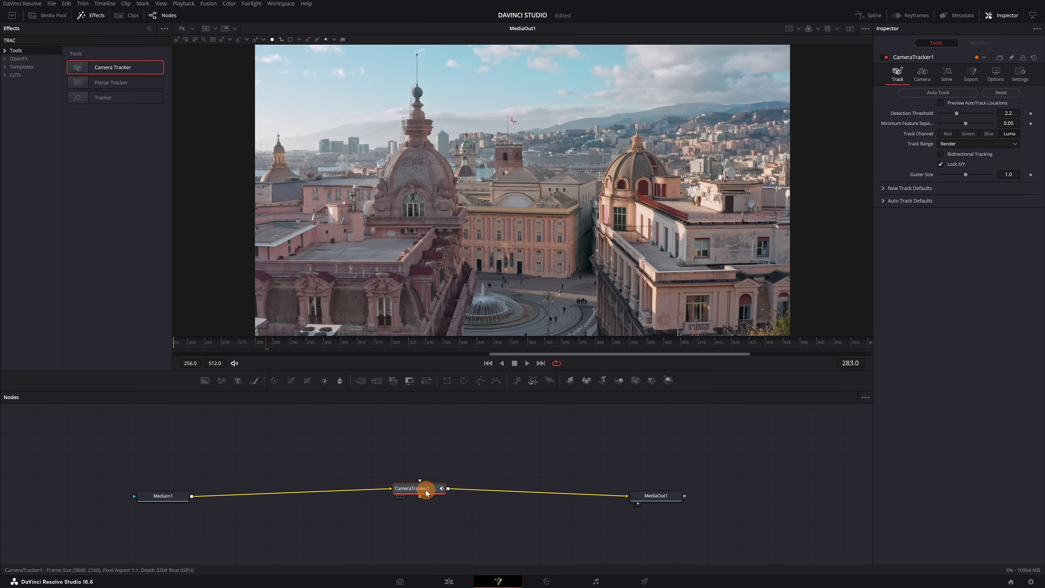
left_click_drag(426, 493, 422, 505)
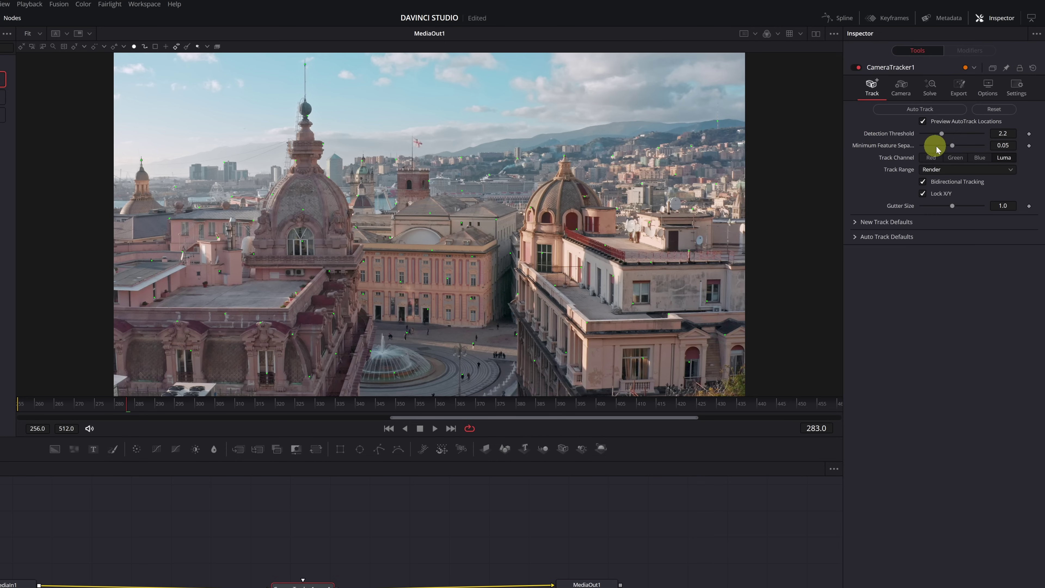
left_click_drag(946, 147, 932, 152)
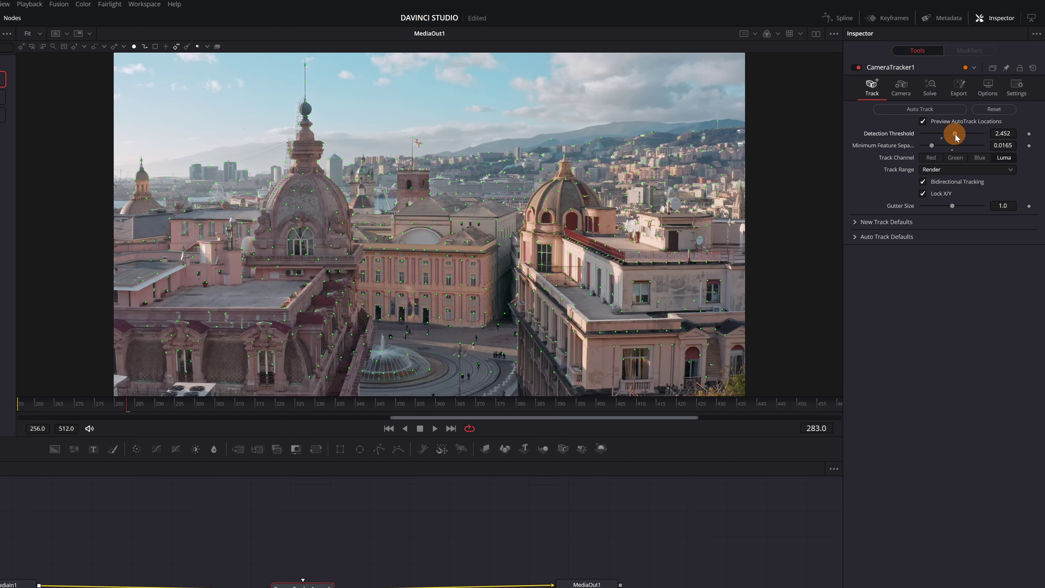
left_click_drag(982, 138, 938, 138)
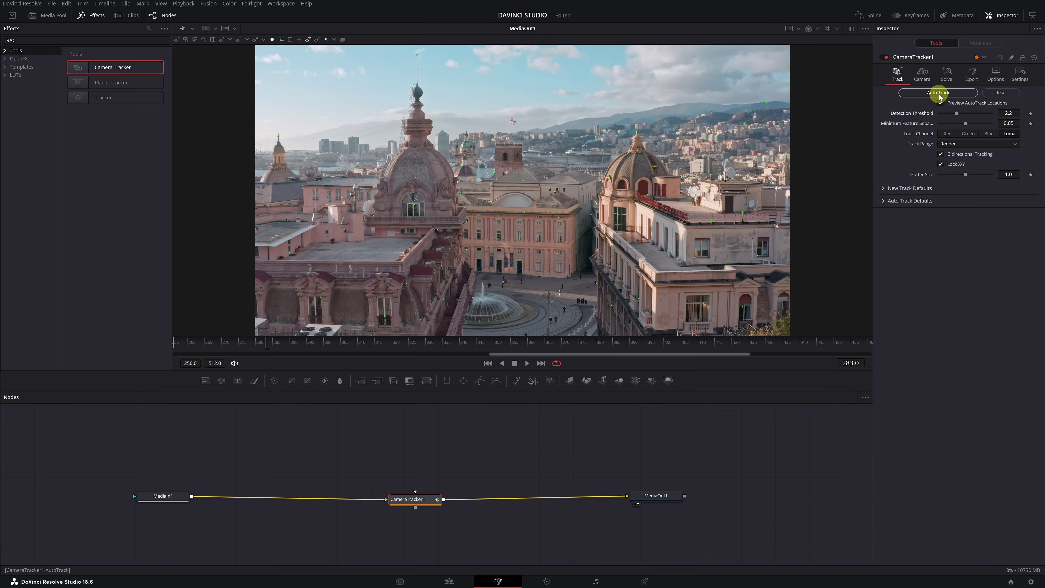
- Auto-track the aerial clip and solve CameraTracker1's camera to a 0.4756-pixel average error
left_click(939, 94)
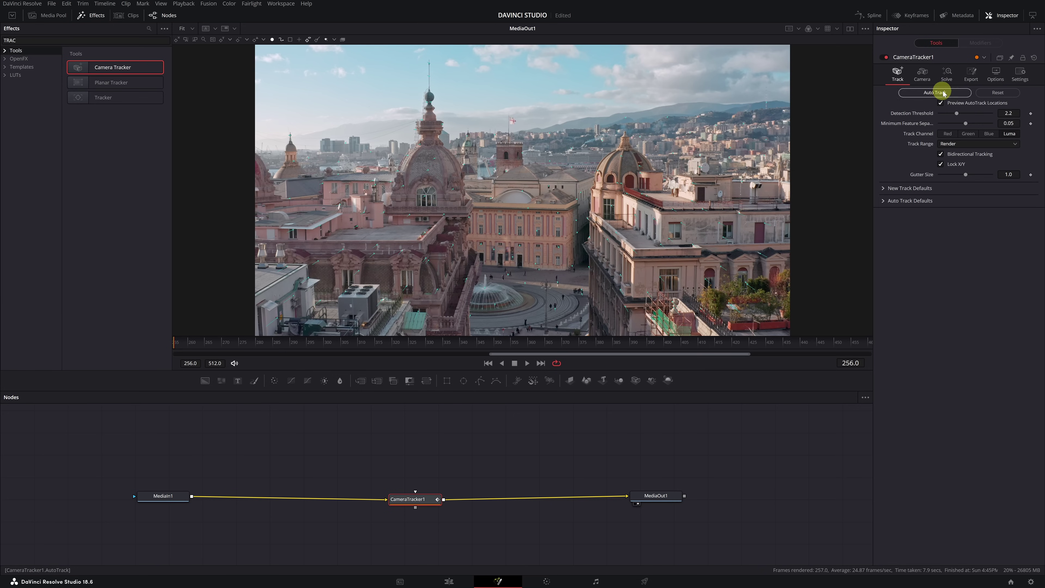
left_click(946, 77)
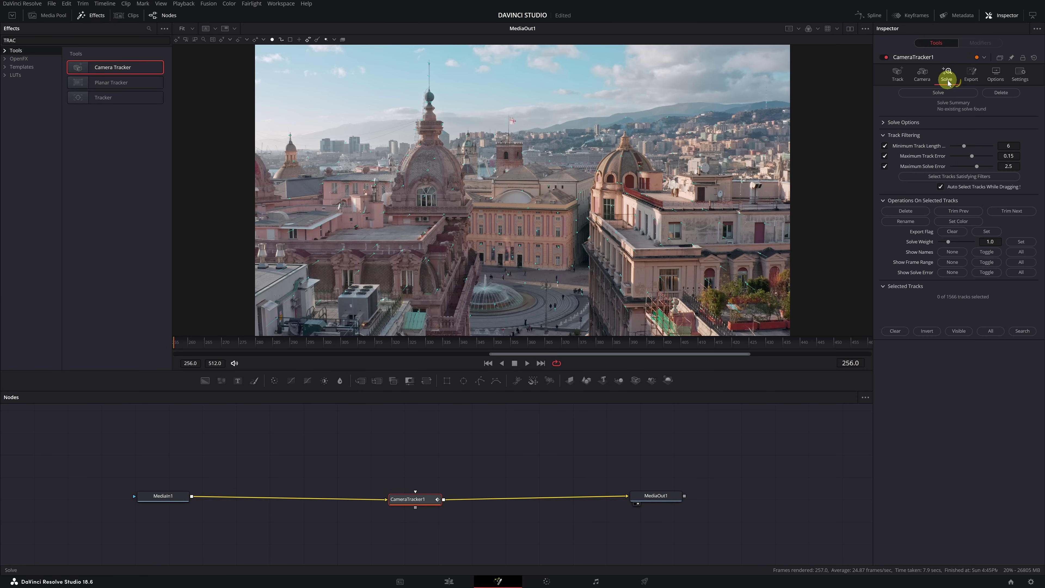
left_click(938, 93)
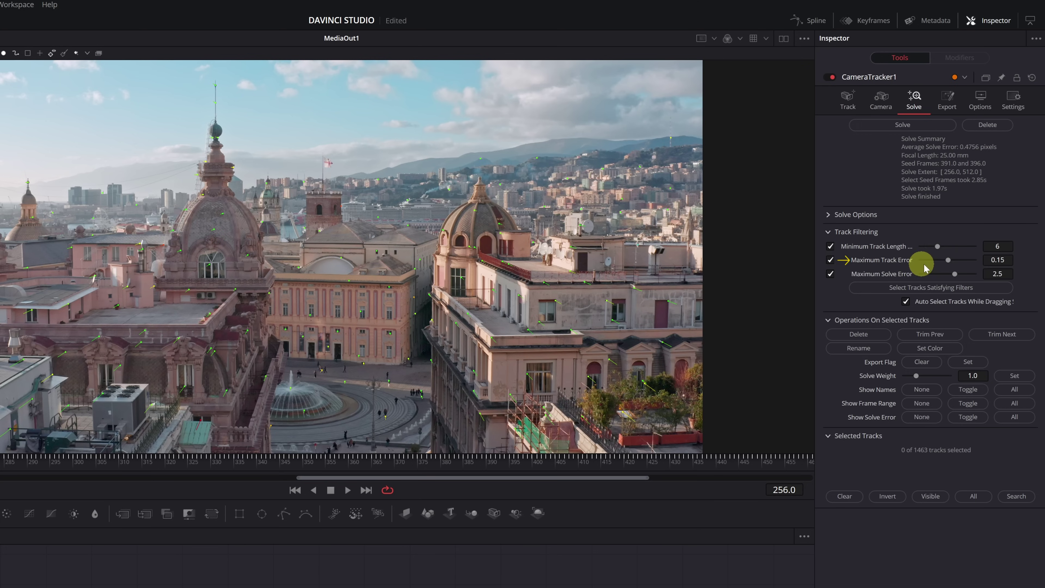
- Delete tracks above a tighter error limit, leaving 816, and re-solve to 0.3312 pixels
left_click_drag(949, 261, 947, 261)
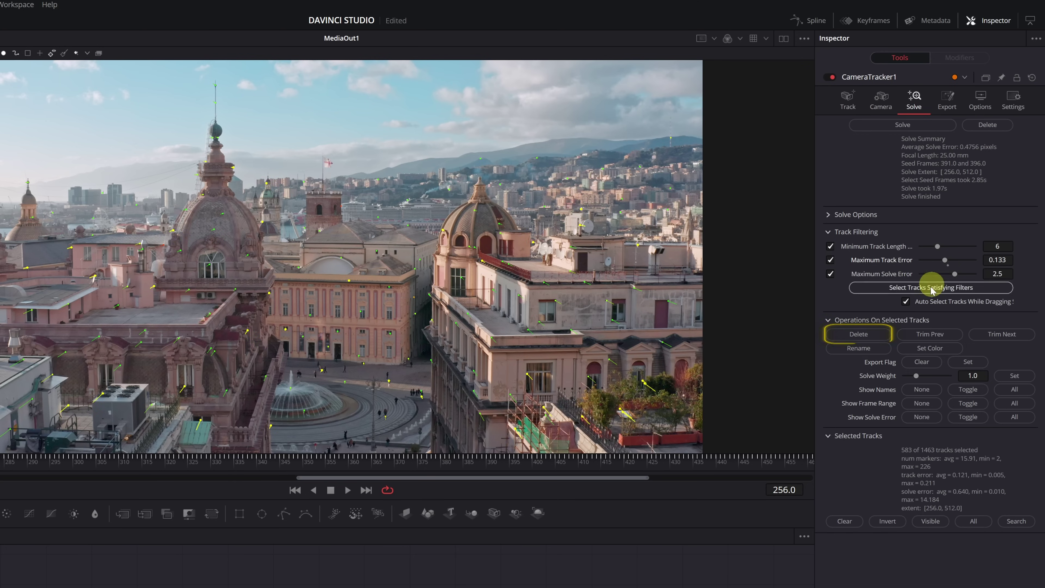
left_click(858, 334)
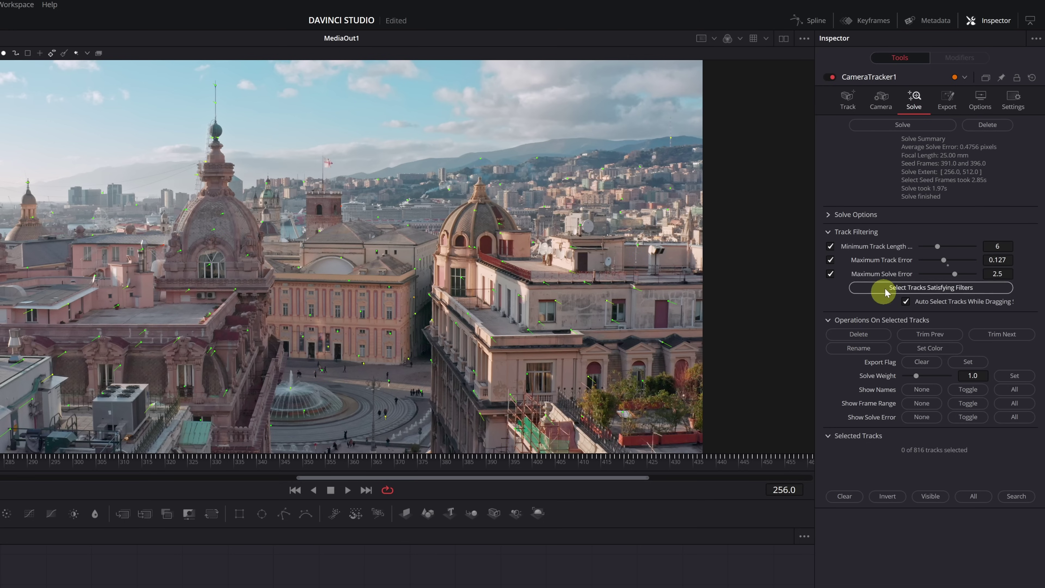
left_click(903, 126)
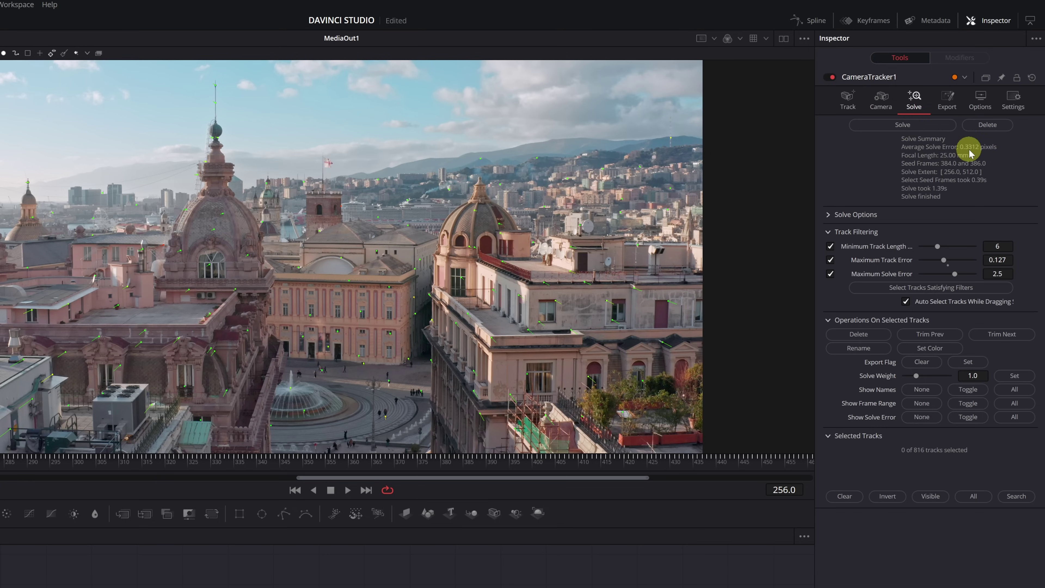
- Show CameraTracker1's Export settings with 3D Scene Transform expanded and output set to Unaligned
left_click(946, 108)
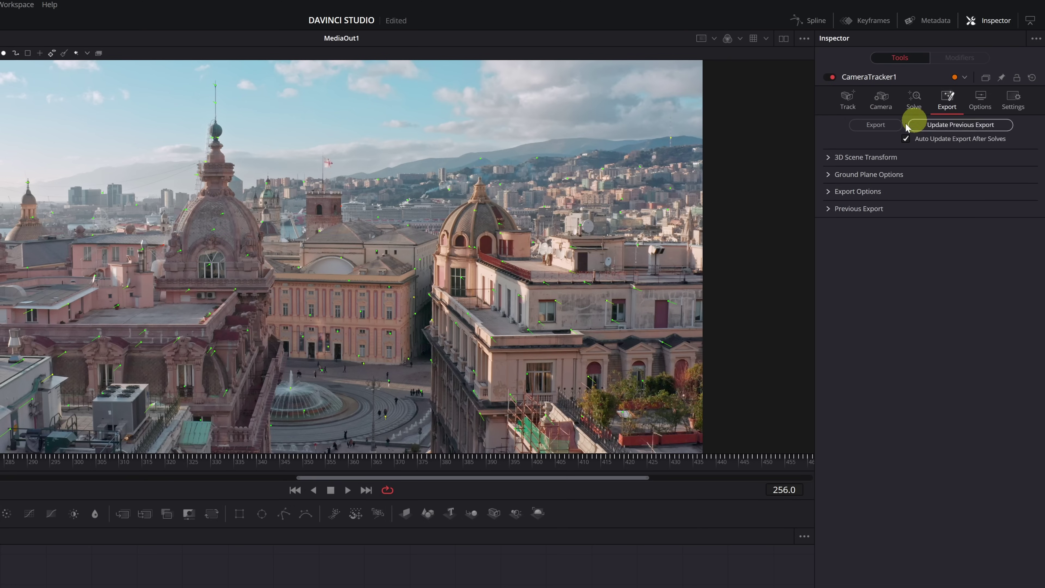
left_click(876, 128)
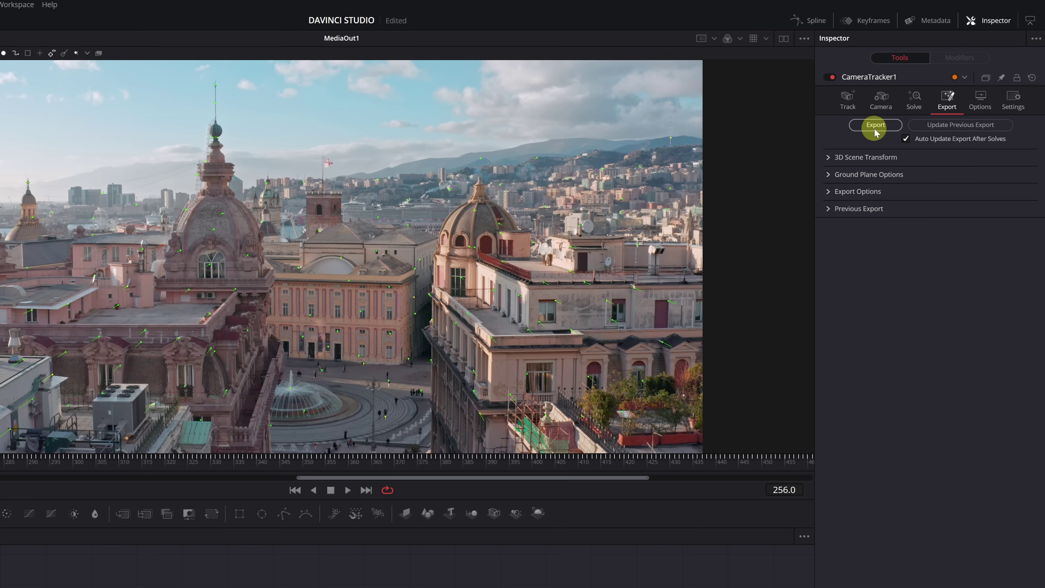
left_click(828, 157)
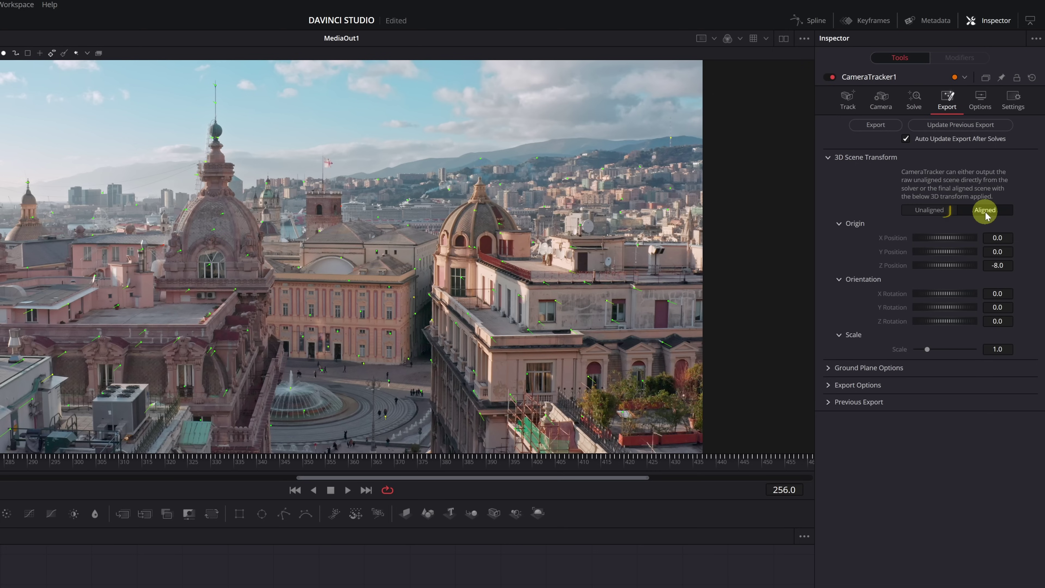
left_click(929, 211)
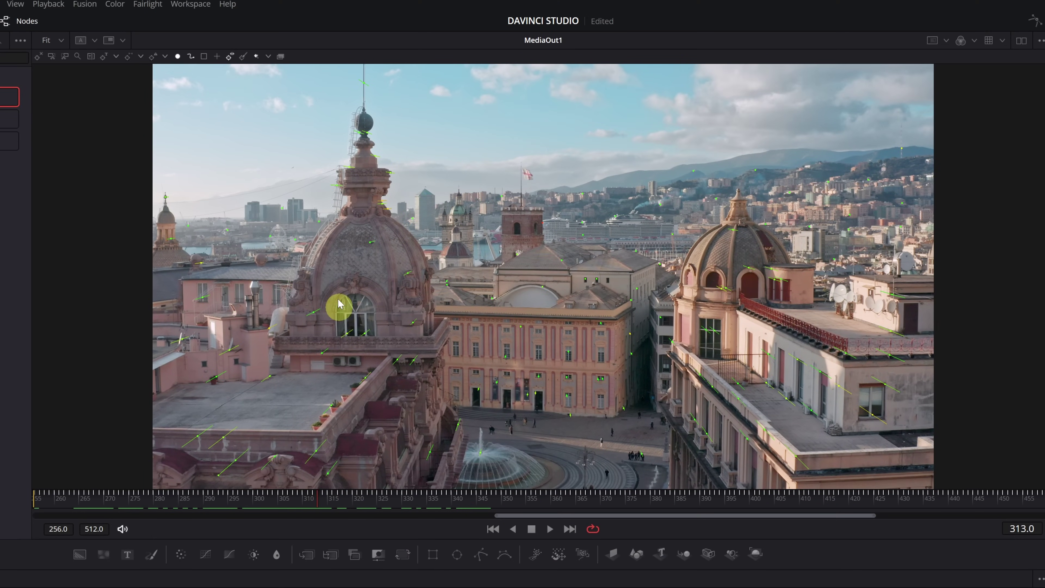
- Set the scene origin from the dome track points (X -0.24529, Y -0.00284, Z -1.74174) and output Aligned
scroll(368, 291, "up", 2)
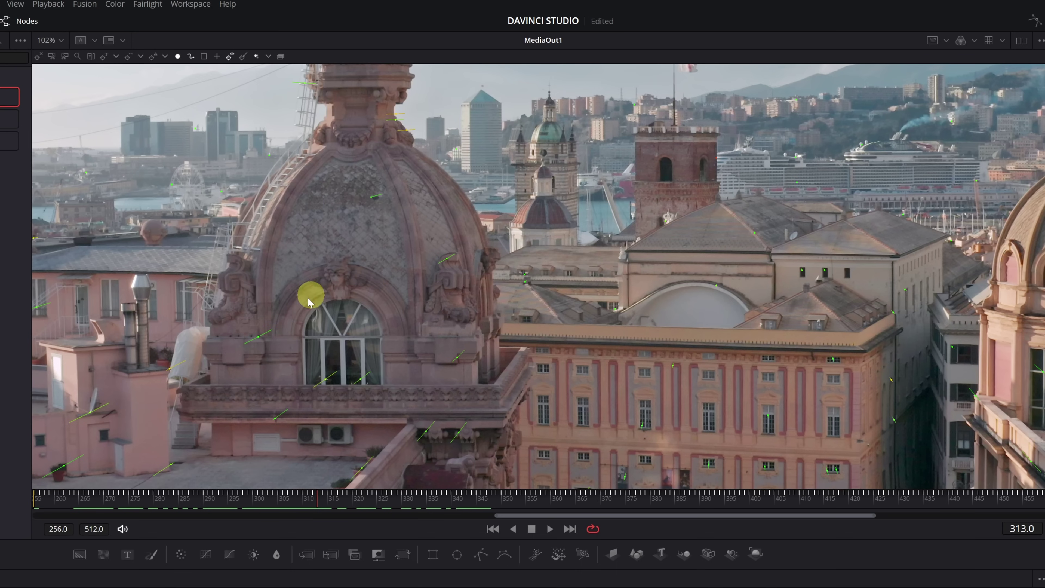
left_click_drag(259, 198, 473, 385)
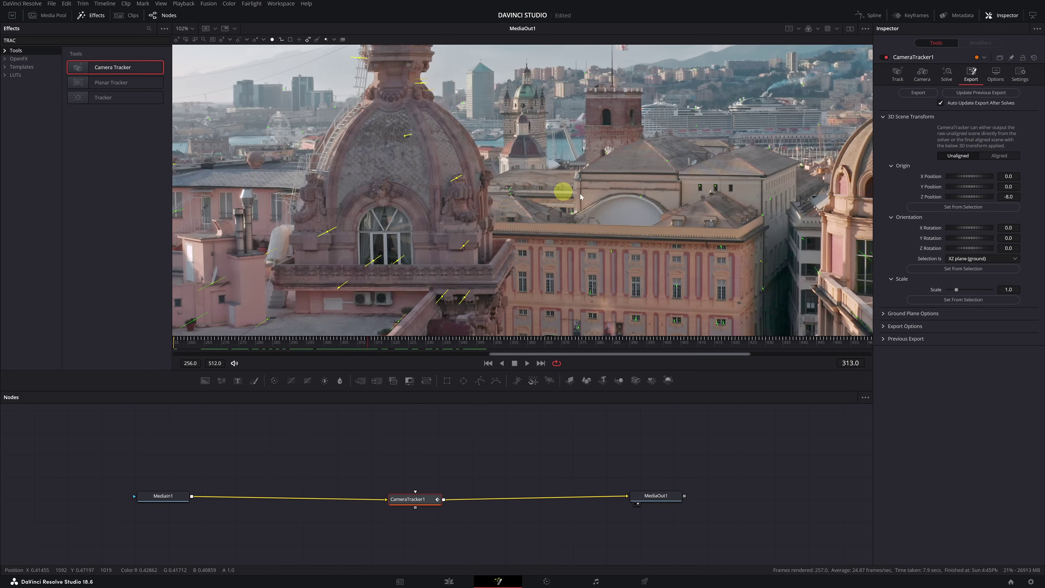
left_click(965, 209)
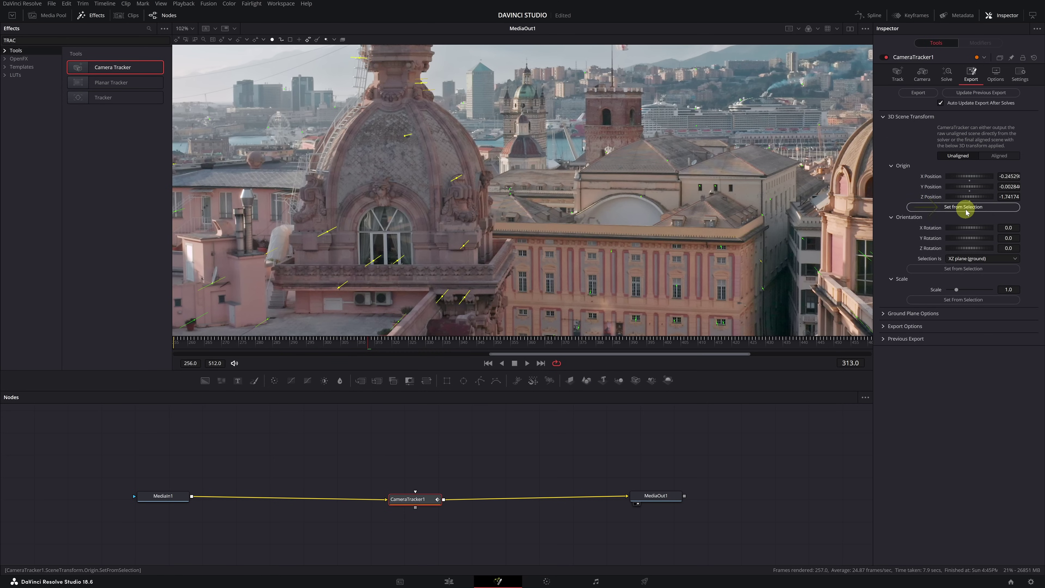
left_click(1000, 157)
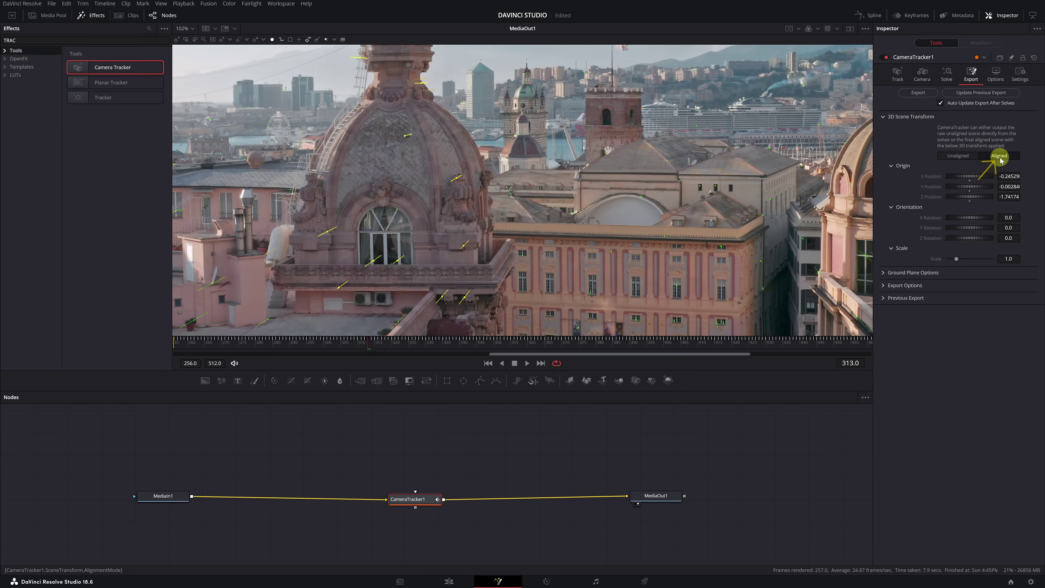
- Export the solved camera as a 3D scene and remove the PointCloud3D1 and GroundPlane nodes
left_click(917, 93)
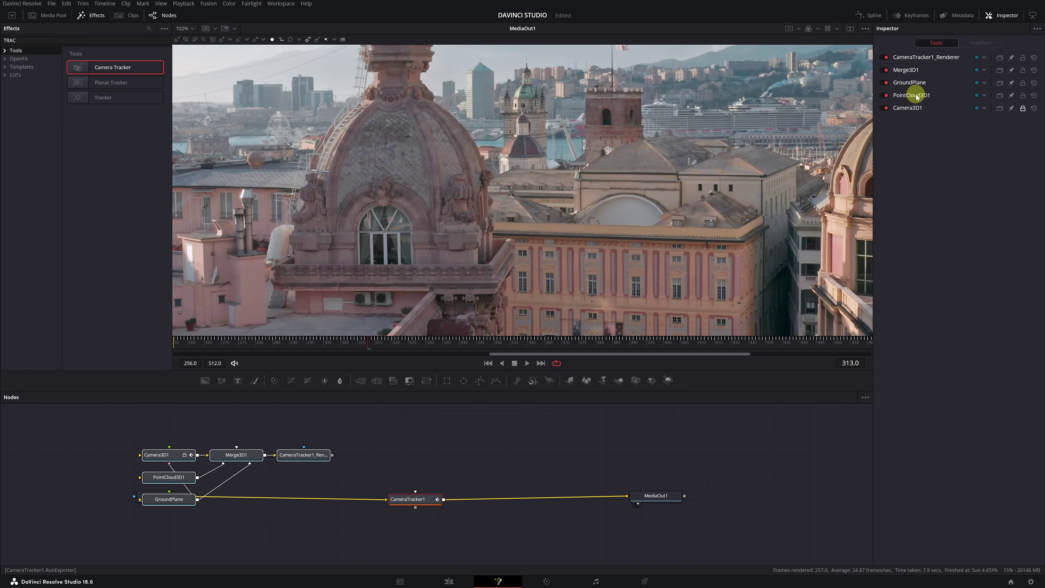
left_click_drag(235, 457, 397, 426)
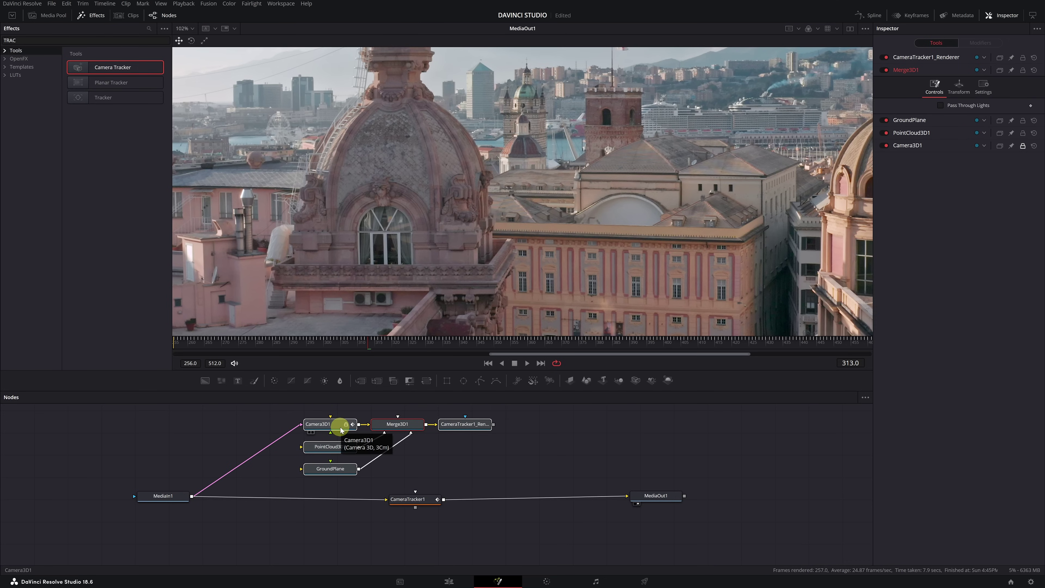
left_click(330, 450)
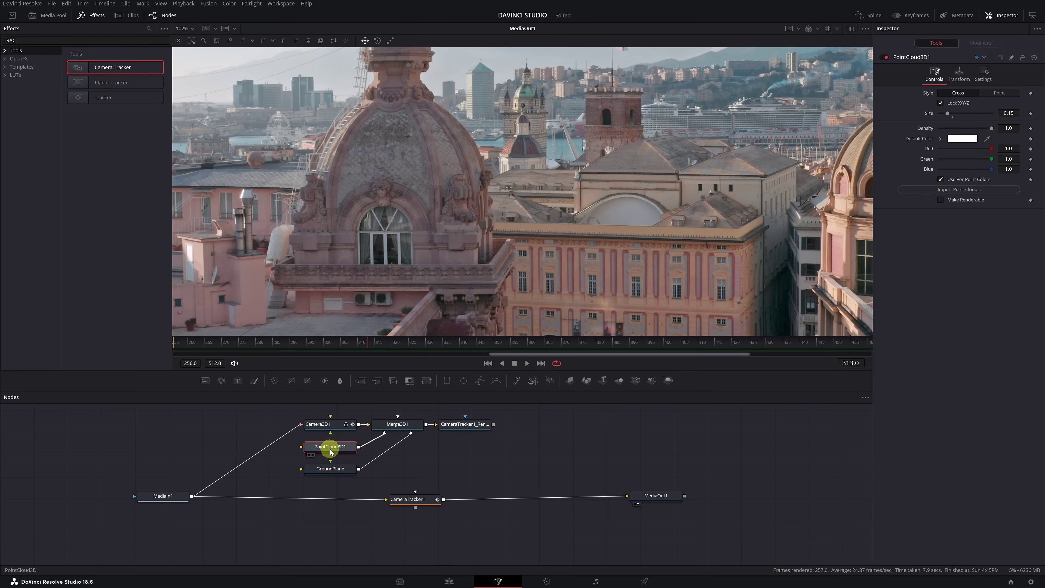
key("Delete")
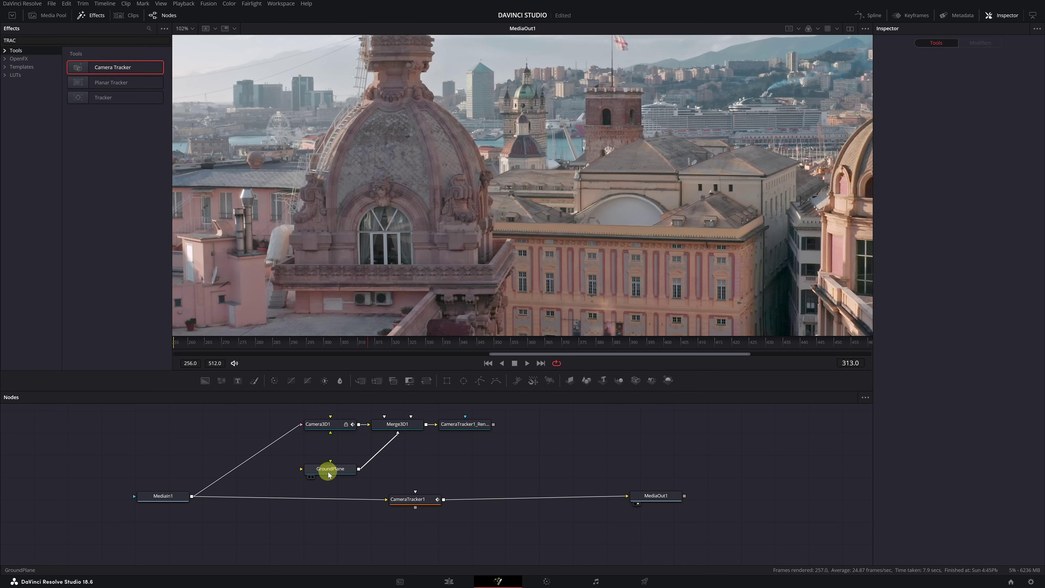
left_click(328, 470)
key("Delete")
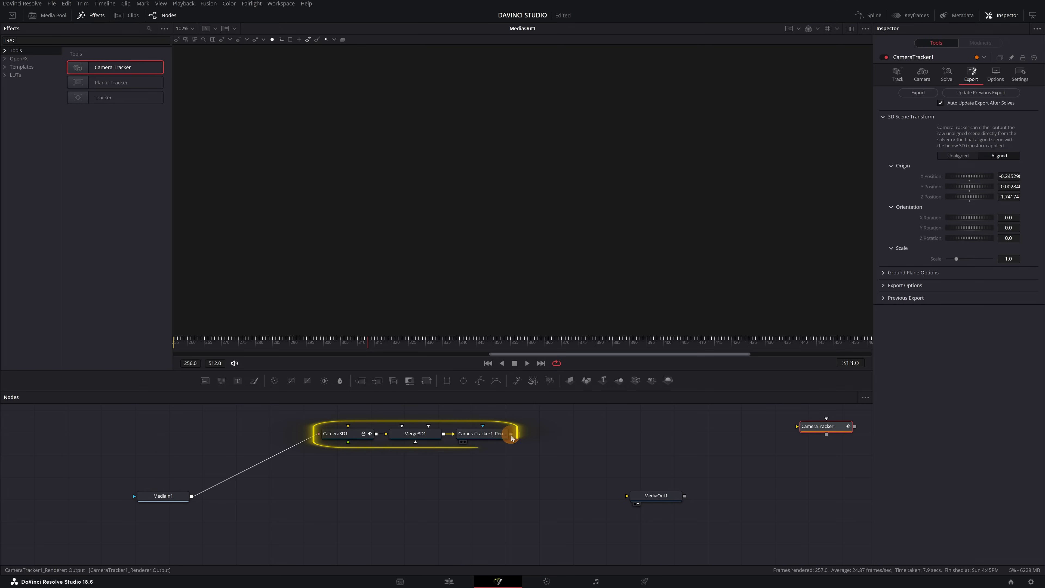
- Connect CameraTracker1_Renderer to MediaOut1 and fit the node view
left_click_drag(511, 436, 627, 498)
left_click_drag(545, 424, 345, 482)
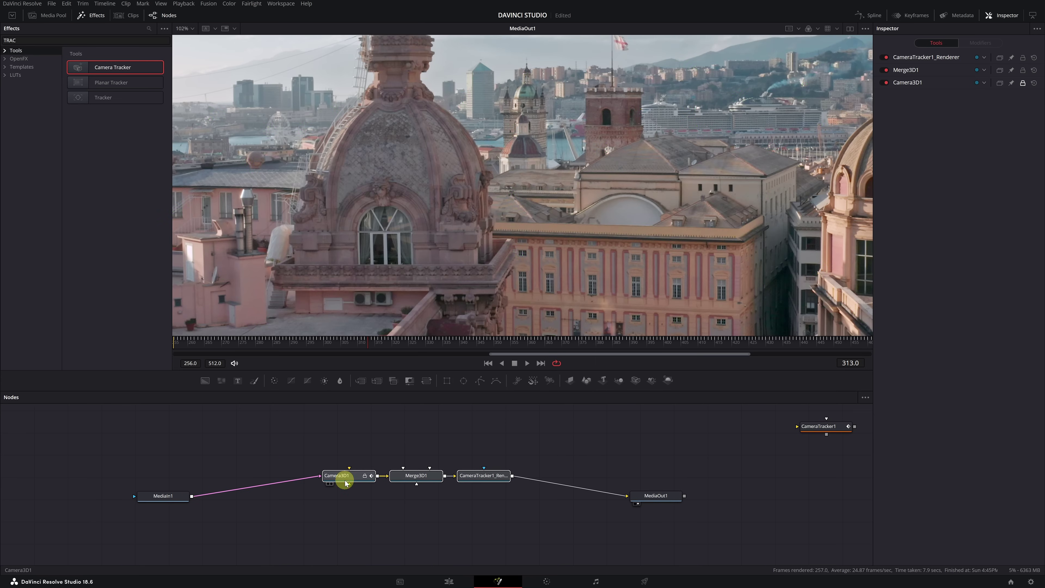
key("ctrl+f")
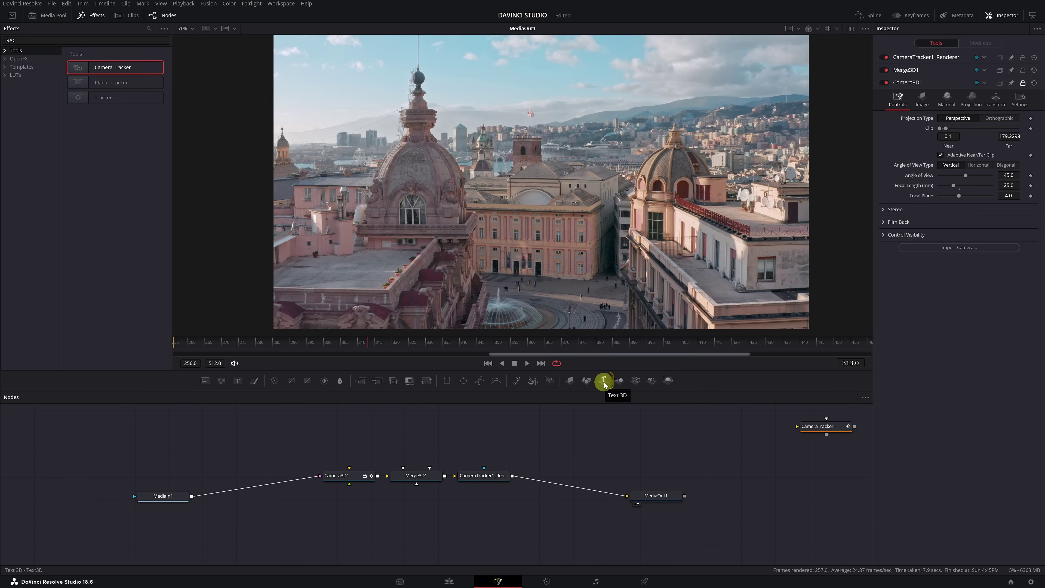
- Add a Text3D node feeding Merge3D1 with the text 'ITALIA'
left_click(604, 382)
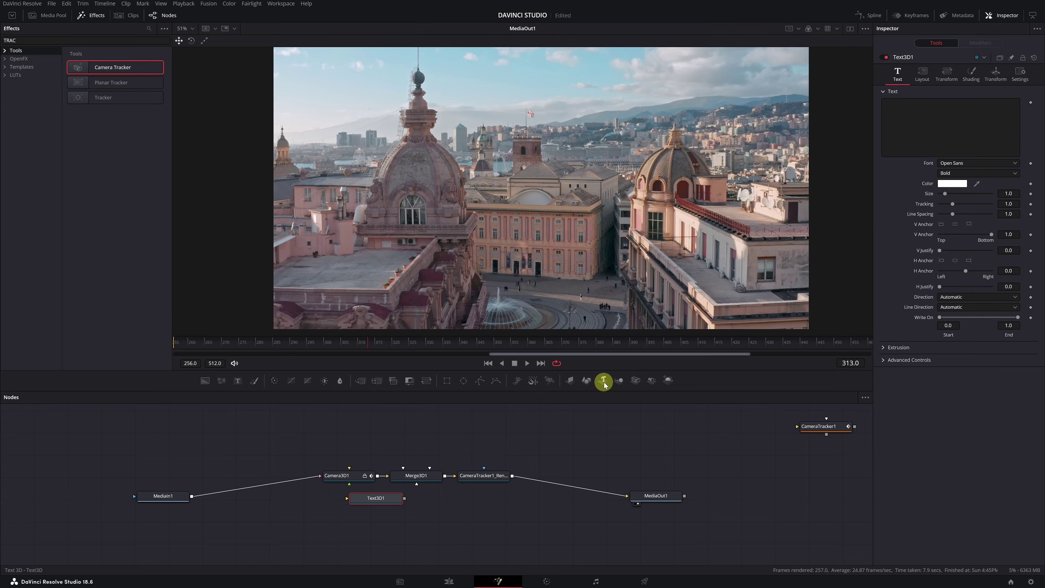
left_click_drag(373, 502, 418, 477)
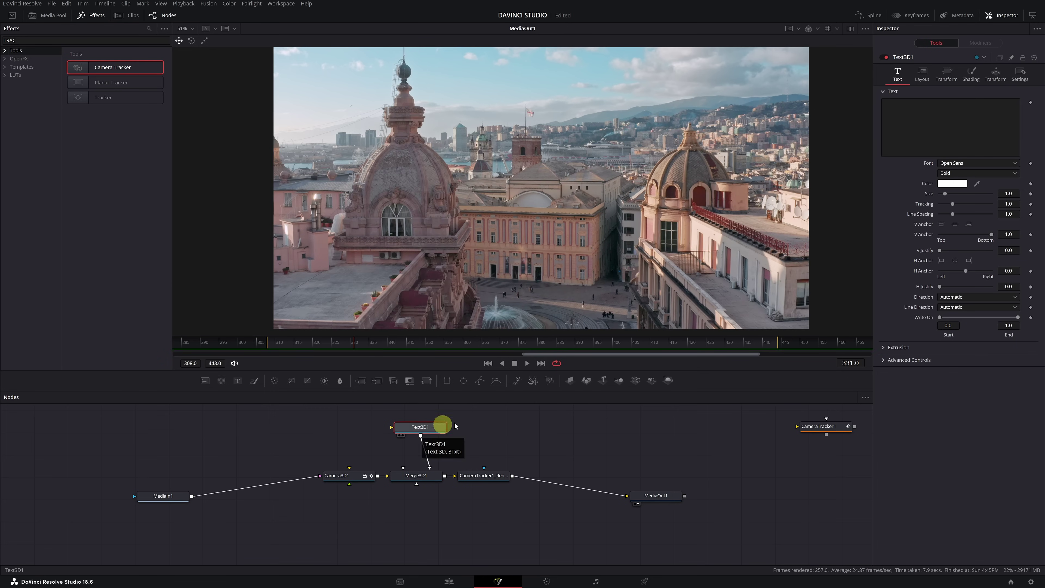
left_click(926, 109)
type("ITALIA")
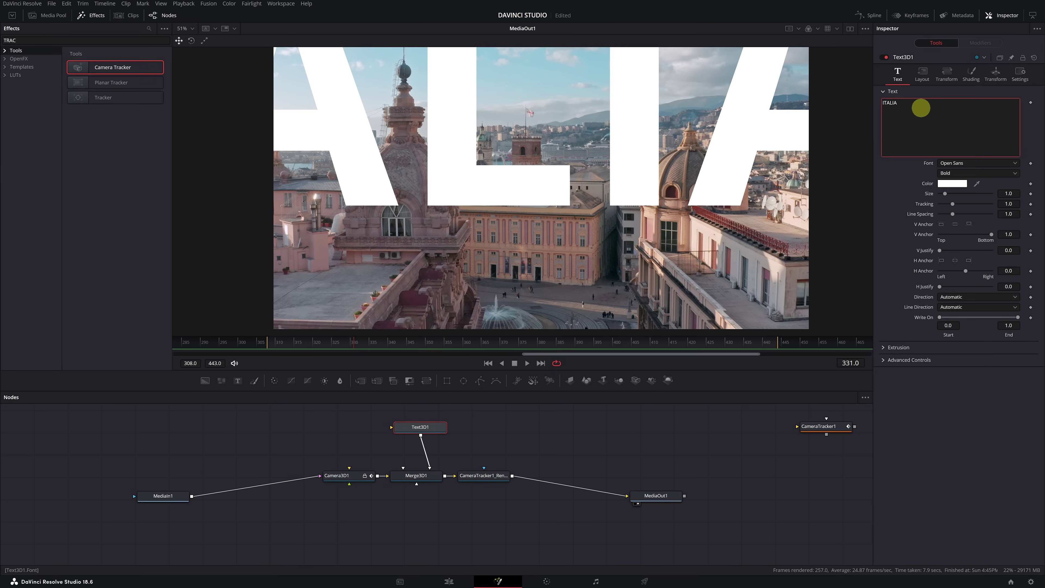
- Set the ITALIA text font to Impact and reduce its size to 0.21
left_click(1010, 163)
type("Impact")
key("Return")
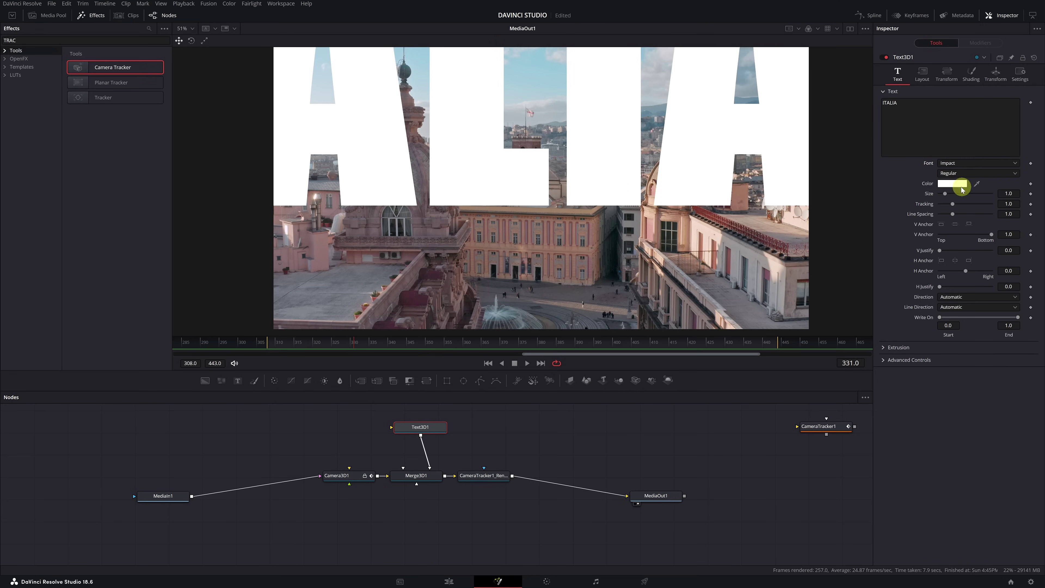
left_click_drag(1009, 193, 973, 193)
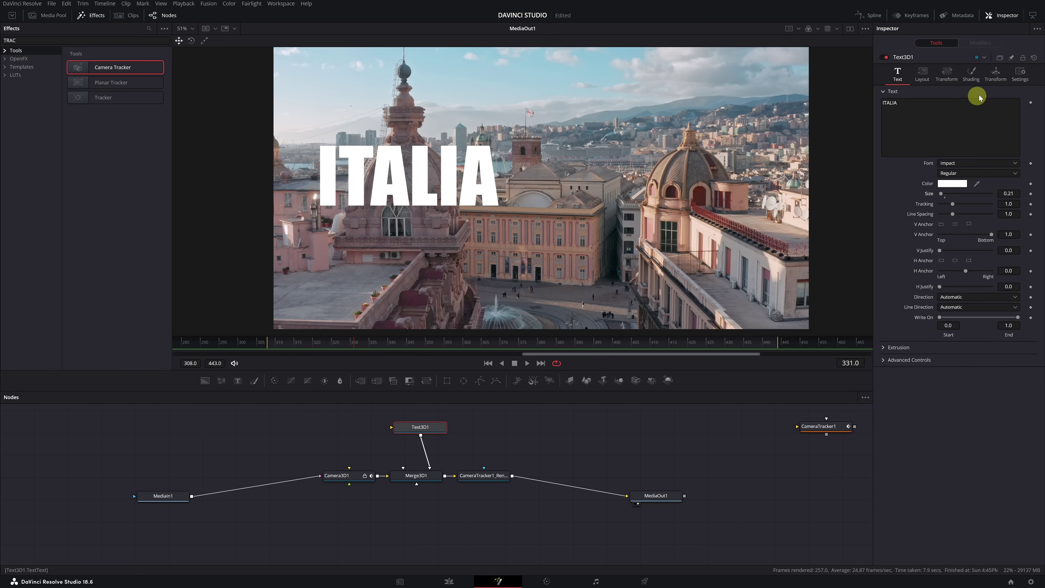
left_click(997, 85)
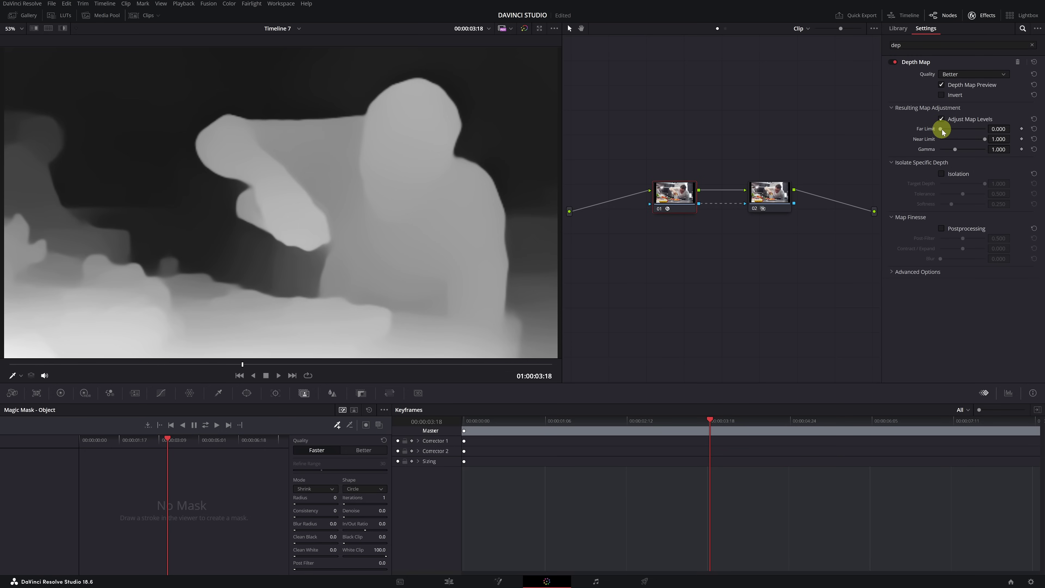
- Raise the Depth Map Far Limit to 0.303 and turn on Invert
left_click_drag(942, 131, 969, 139)
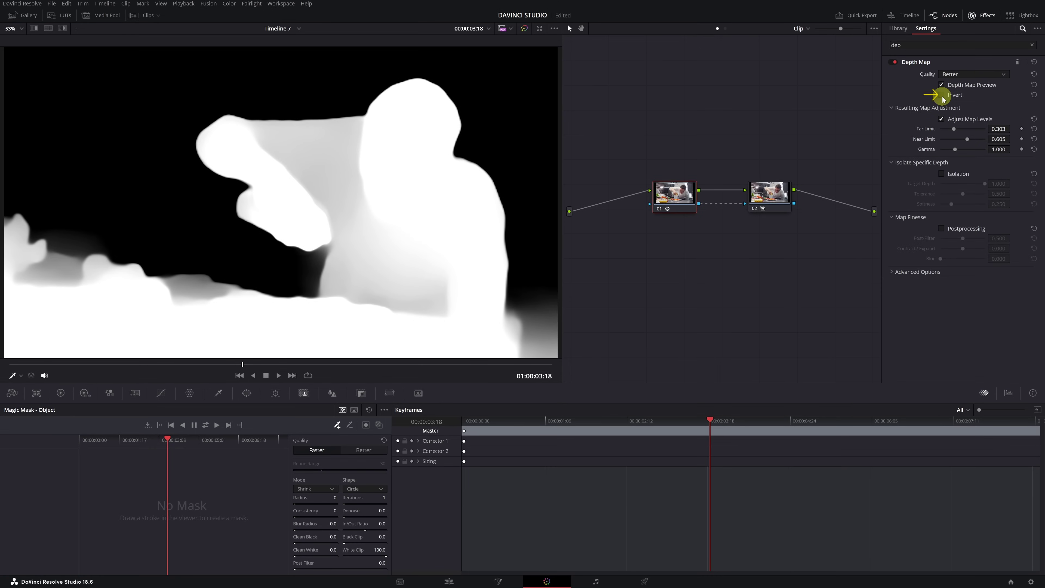
left_click(942, 95)
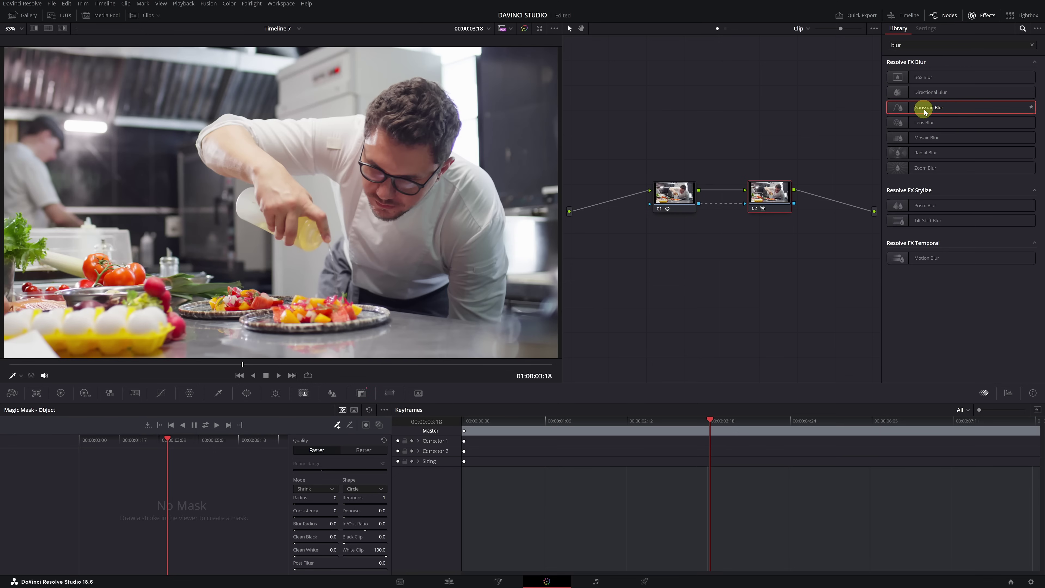
- Apply Gaussian Blur at 0.400 strength to node 02, toggling the node to compare before and after
left_click_drag(925, 110, 758, 198)
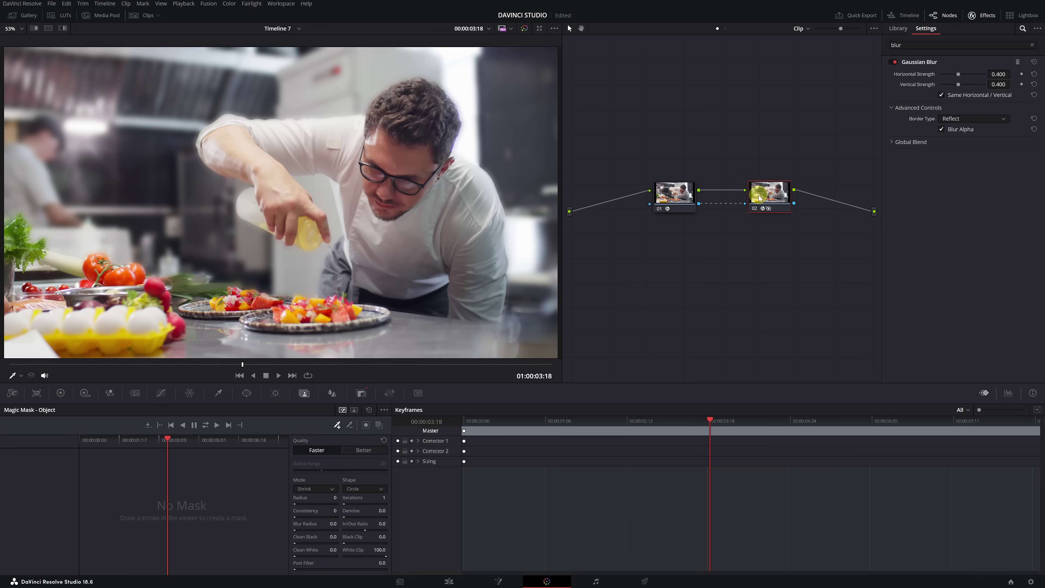
left_click(756, 208)
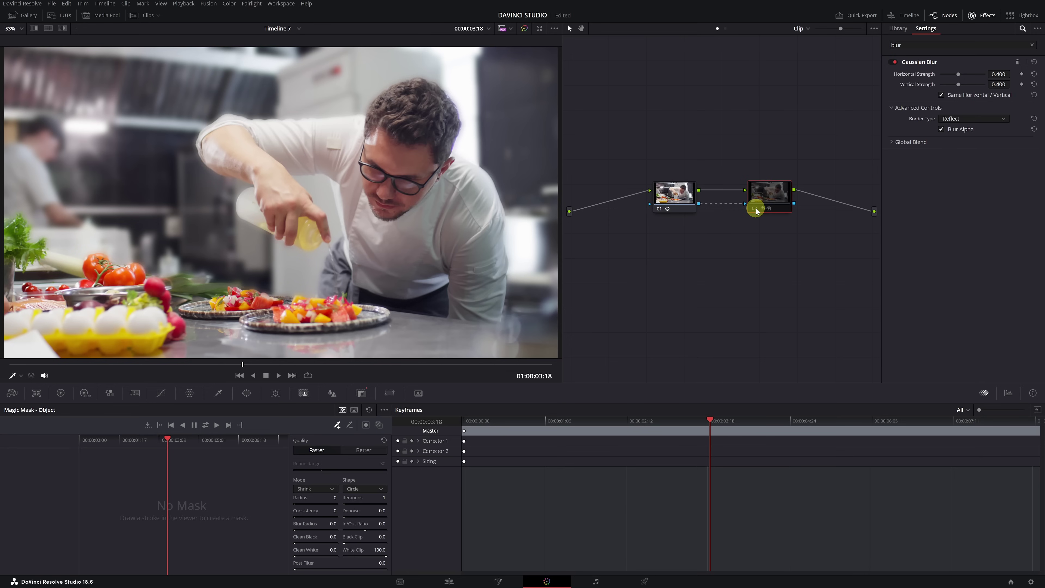
left_click(756, 208)
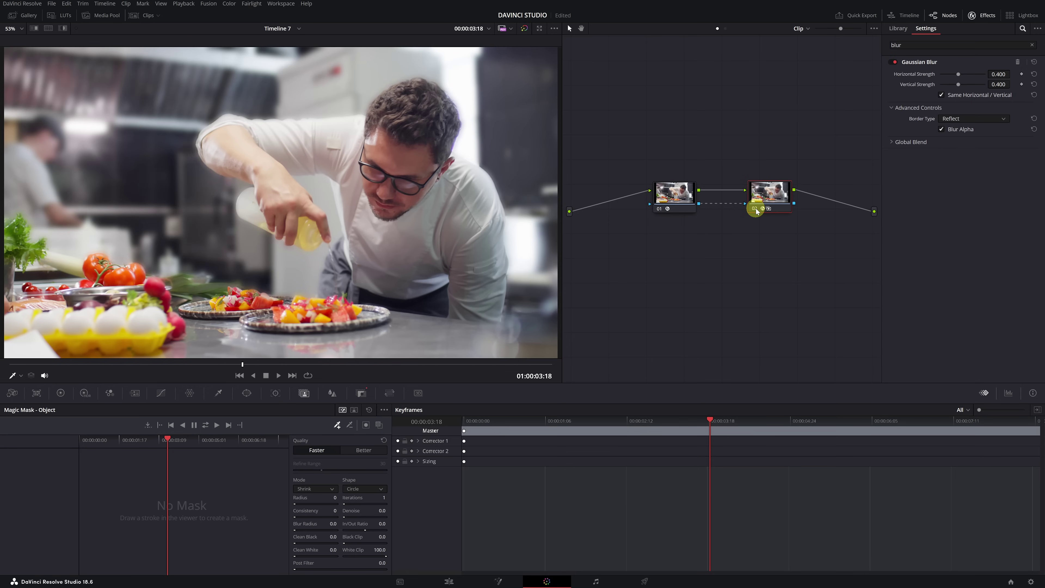
left_click(756, 208)
left_click(756, 208)
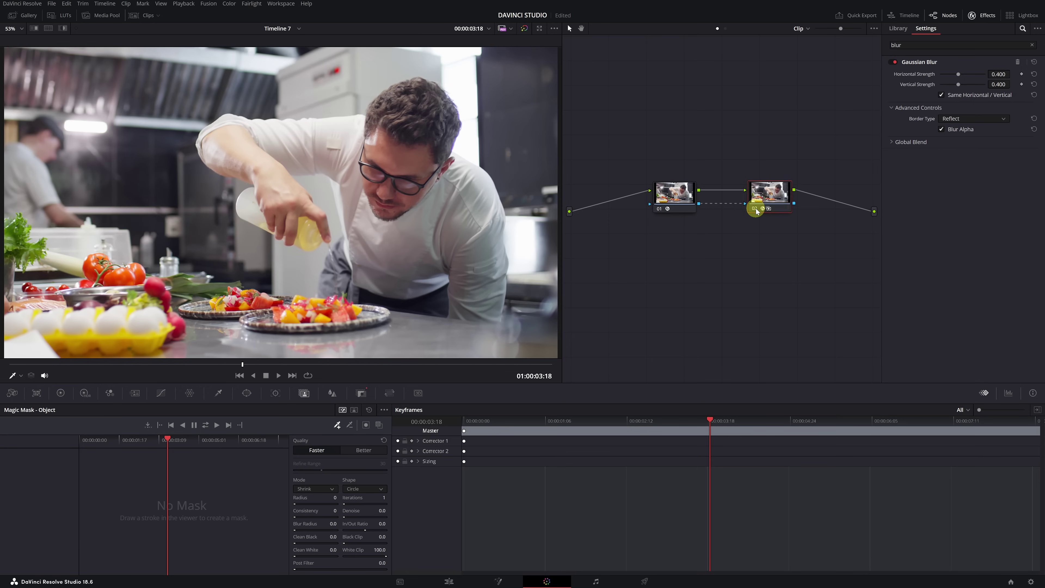